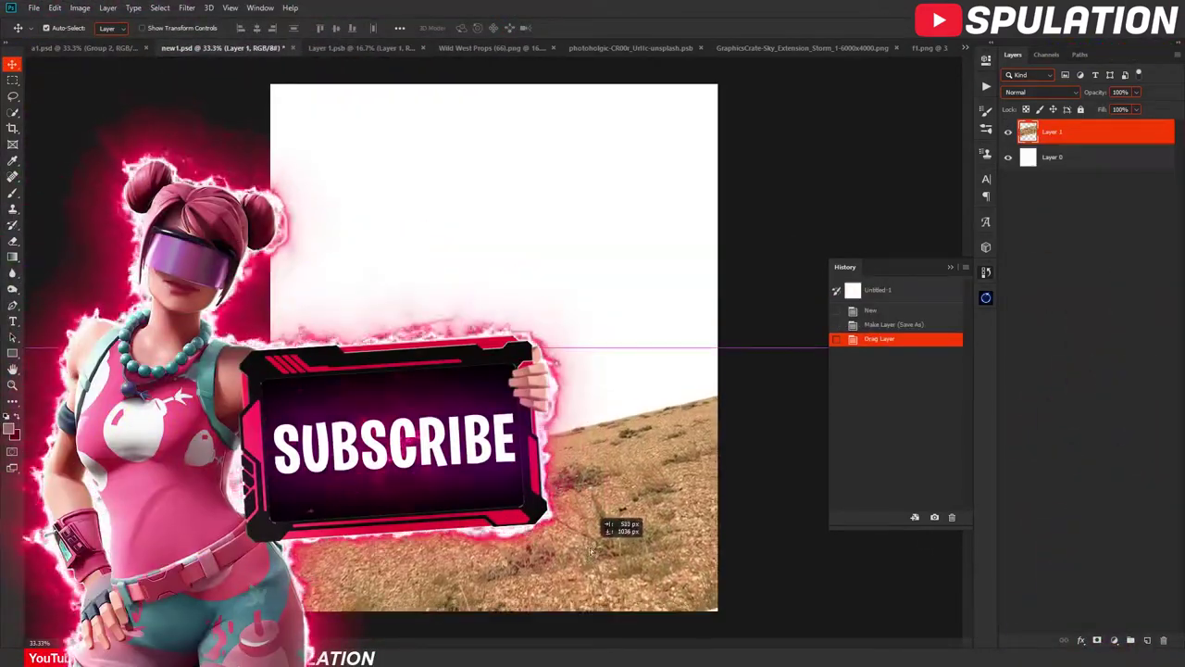
Move the desert ground lower right, then tilt, raise and reshape the wooden house so it leans.
drag(558, 533, 620, 547)
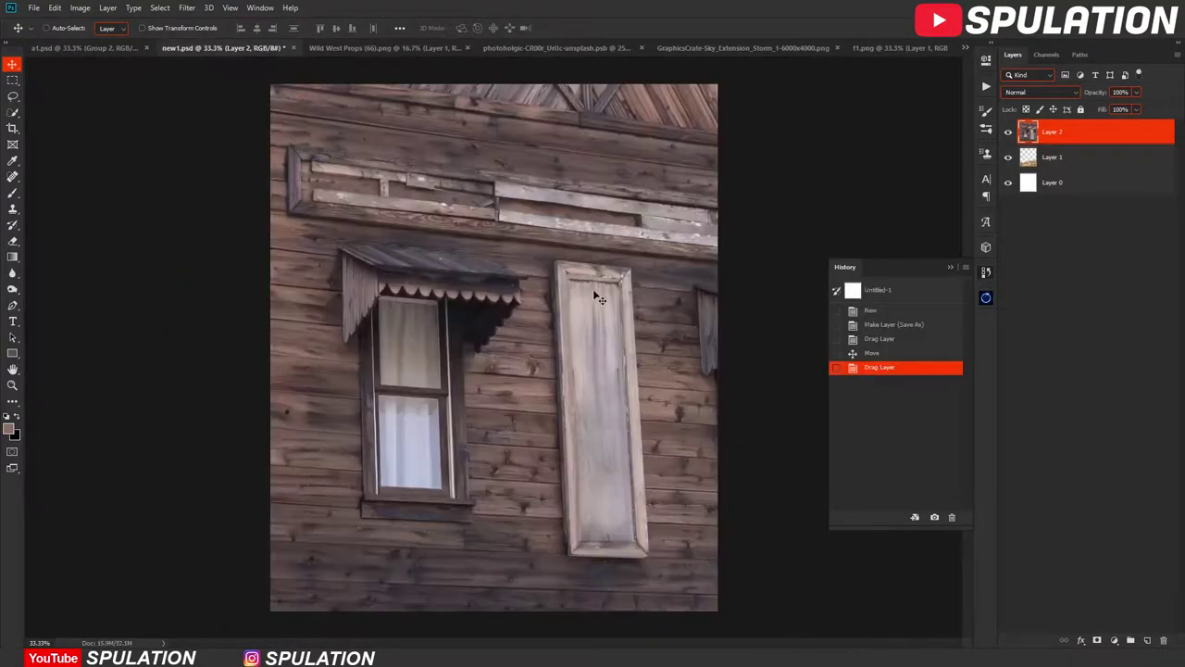
drag(783, 290, 785, 361)
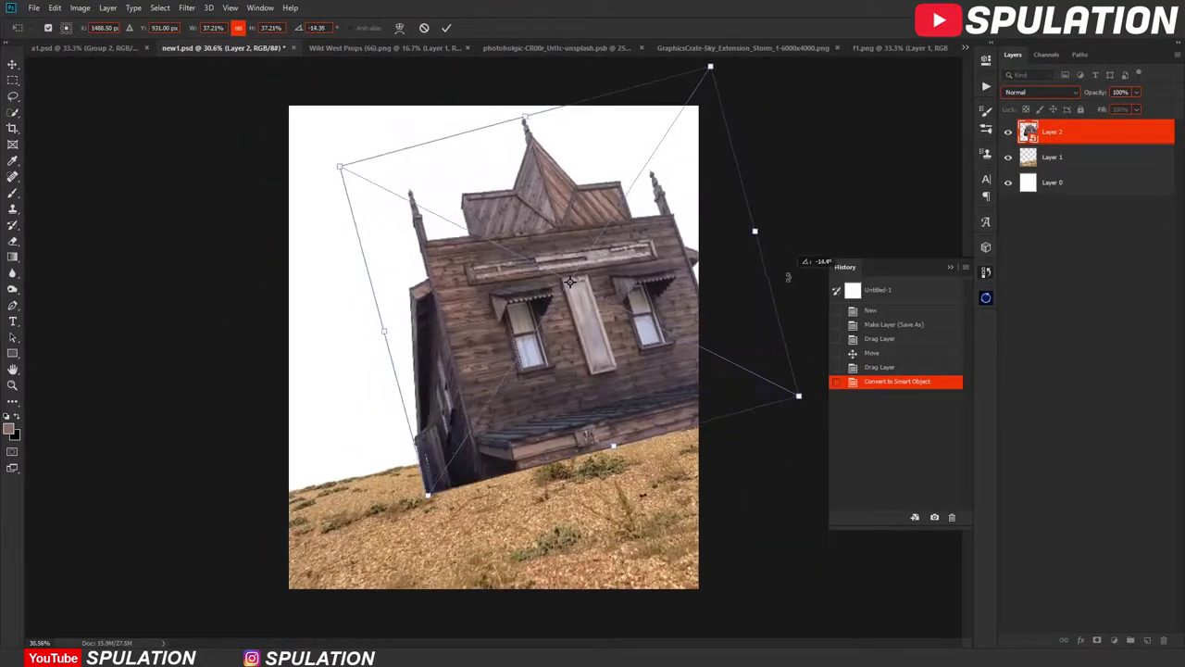
drag(570, 539, 537, 302)
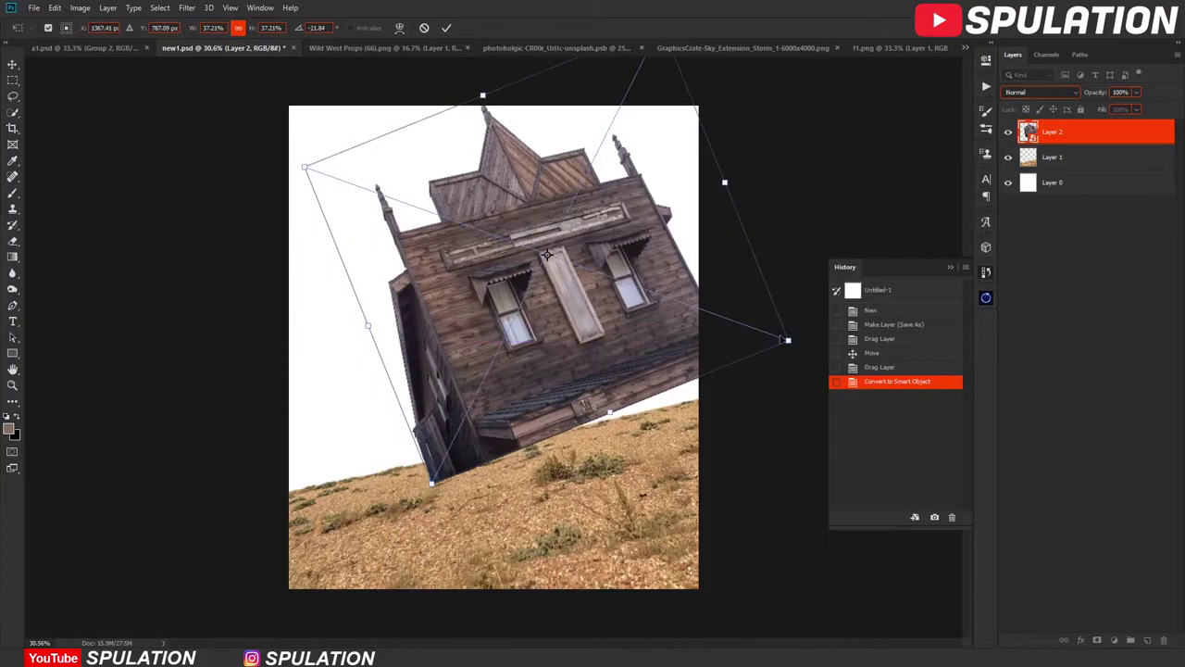
drag(788, 342, 787, 207)
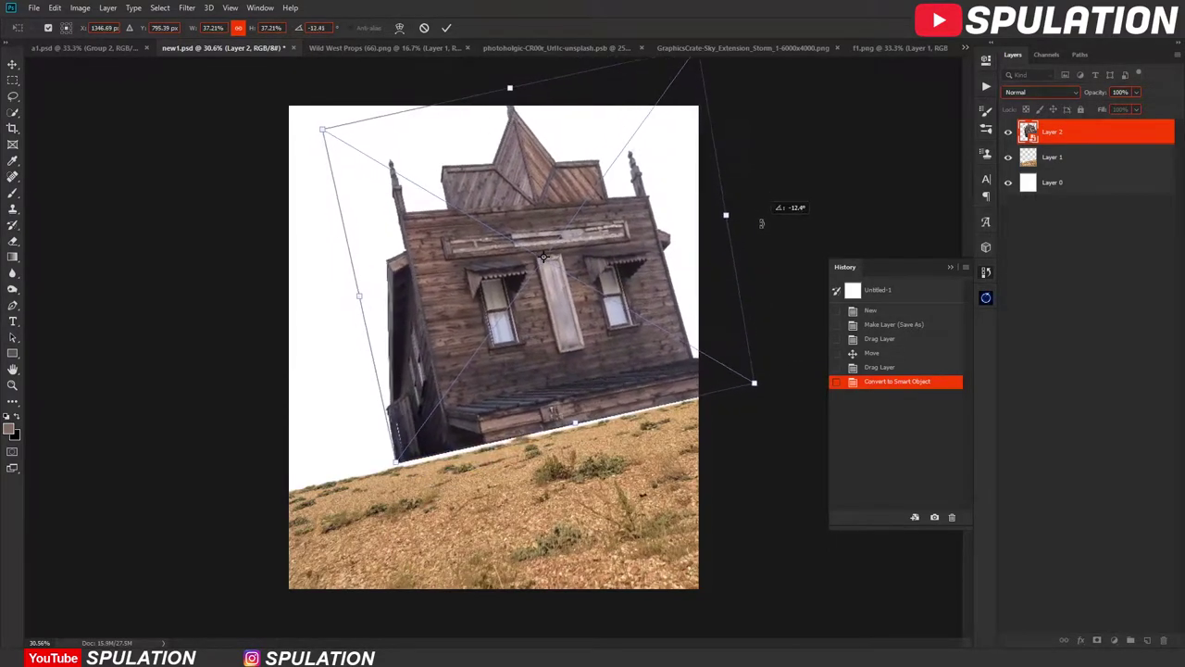
drag(400, 463, 412, 416)
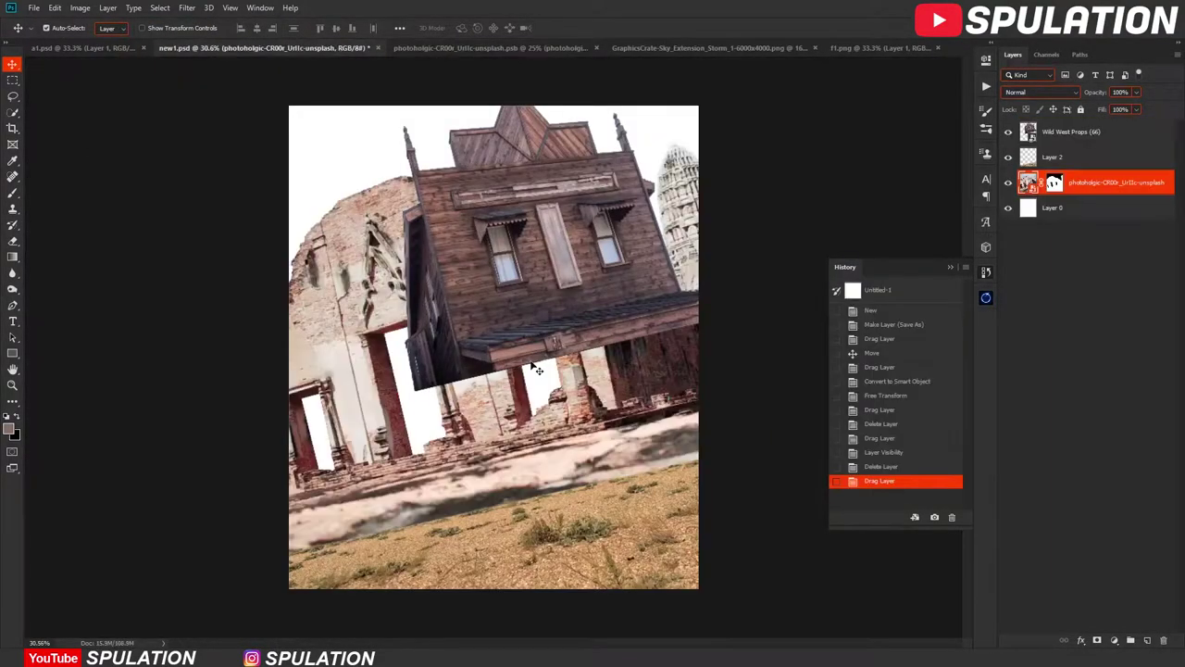
Bring in the temple ruins, then enlarge them and move them lower beneath the house.
drag(491, 352, 577, 410)
key(ctrl+t)
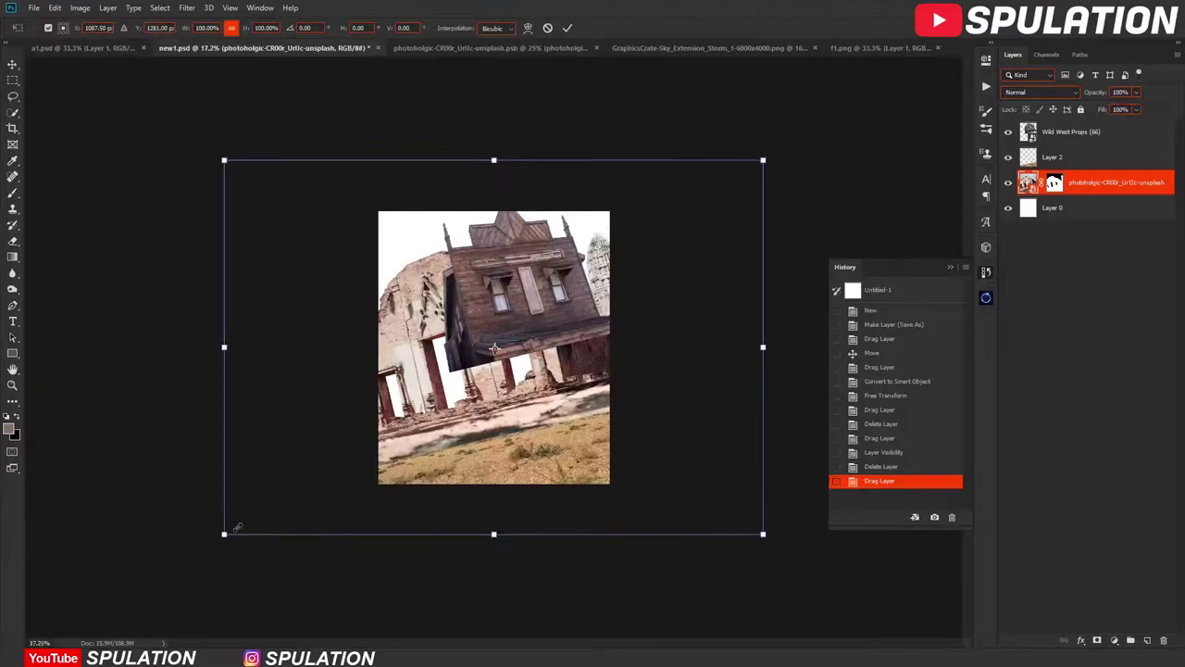
key(ctrl+plus)
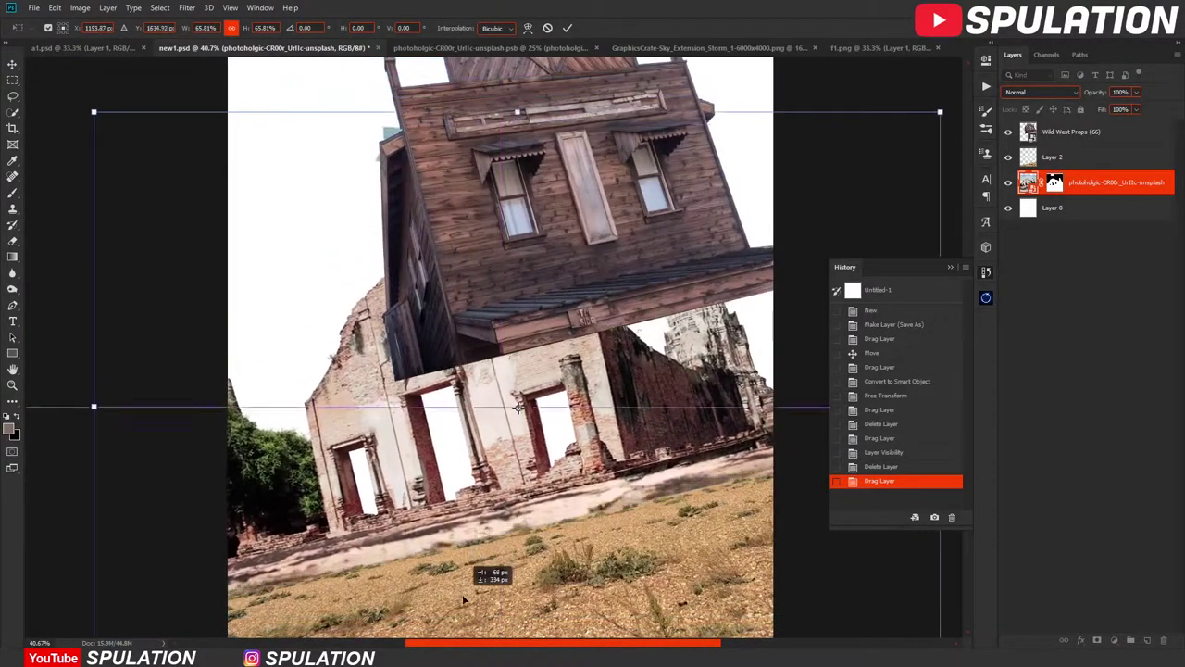
drag(447, 506, 462, 606)
key(Return)
key(ctrl+0)
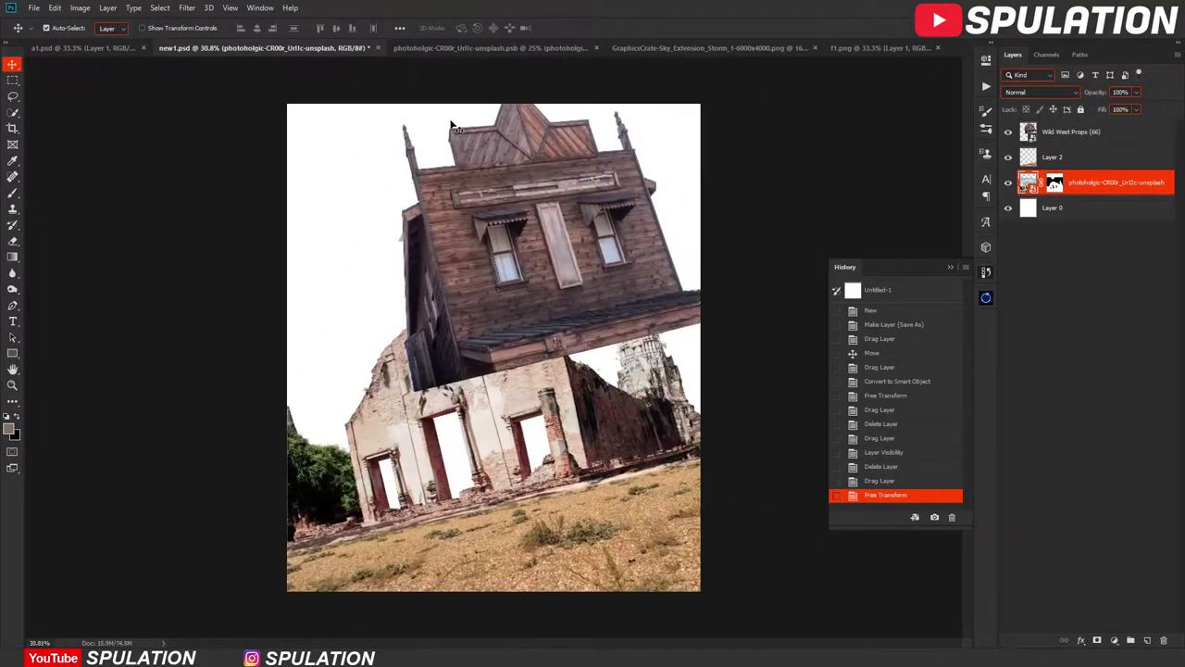
Close the temple ruins source image and switch to the GraphicsCrate storm sky image.
click(490, 48)
click(595, 47)
click(499, 48)
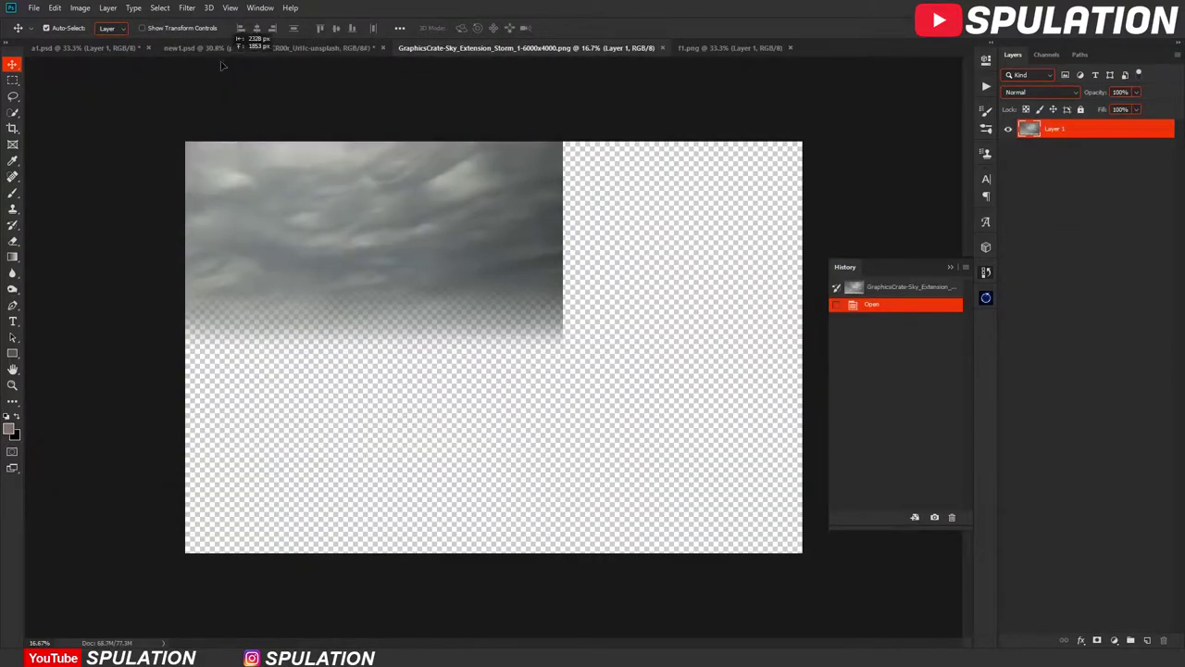
Place the storm sky behind all layers, delete the white background, and scale it up behind the house.
drag(473, 244, 490, 324)
key(ctrl+bracketleft)
key(Delete)
key(ctrl+t)
key(ctrl+0)
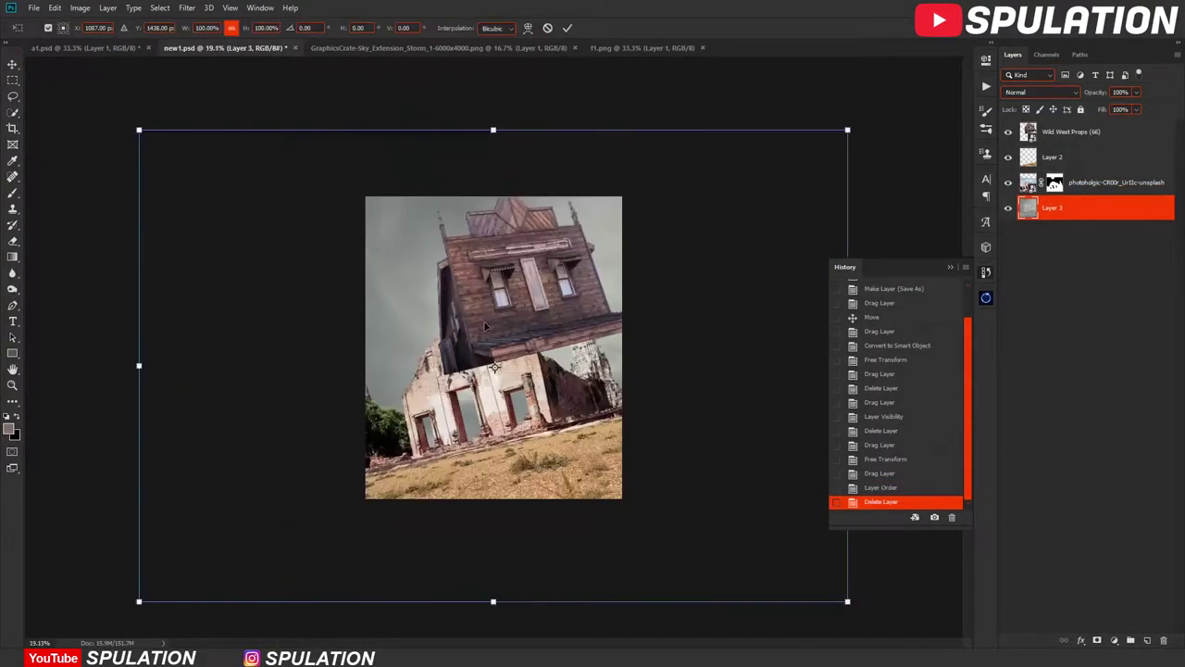
drag(846, 635, 657, 475)
drag(490, 371, 501, 294)
key(Return)
Close the storm sky document and drag the f1.png soldiers into the composition.
key(ctrl+0)
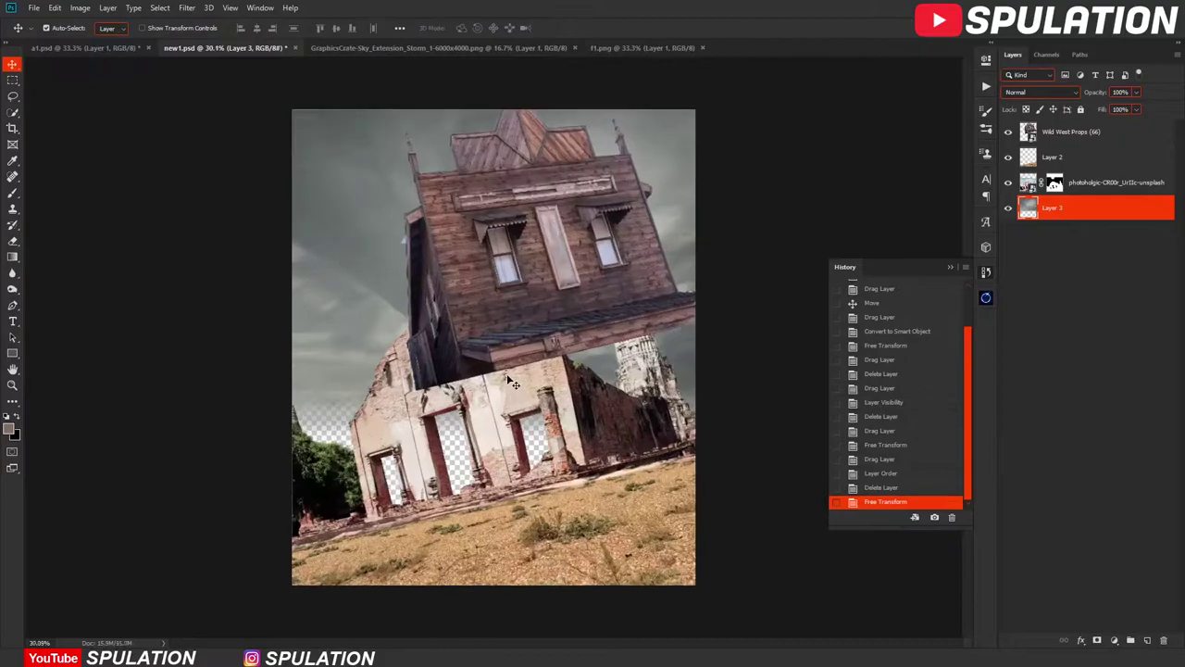
key(ctrl+Tab)
key(ctrl+w)
mouse_move(430, 294)
mouse_down()
mouse_move(430, 312)
mouse_move(201, 92)
mouse_move(499, 352)
mouse_up()
Bring the soldiers to the top of the layer stack, tilted in front of the house.
key(ctrl+shift+bracketright)
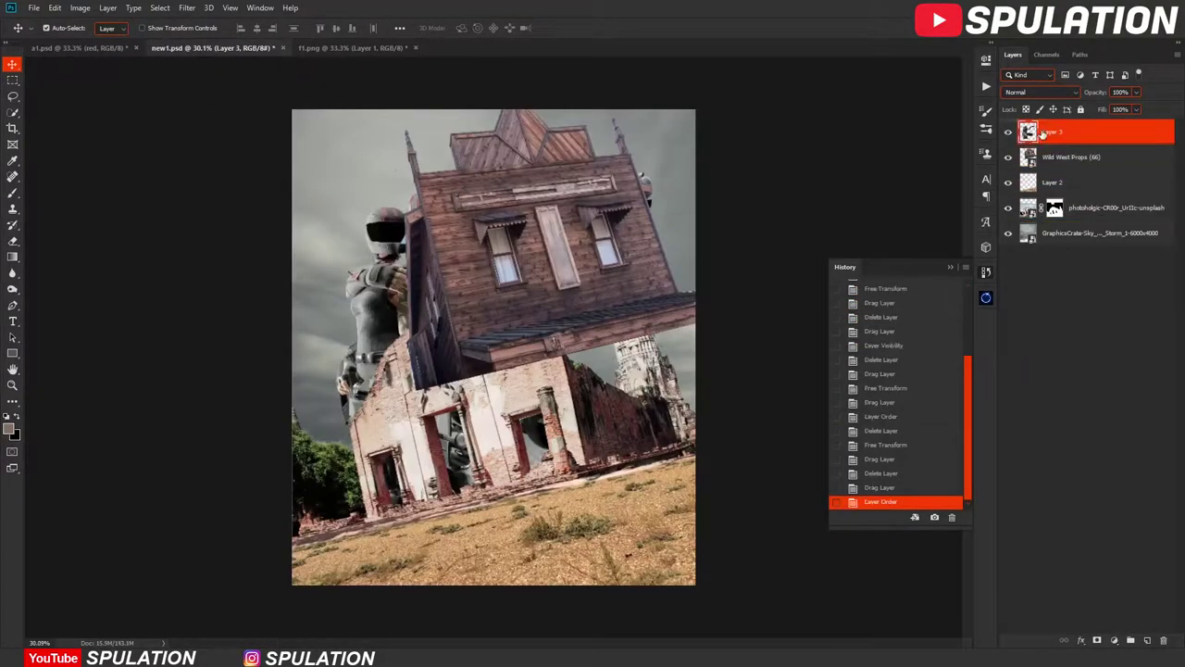
key(ctrl+t)
mouse_move(514, 465)
mouse_down()
mouse_move(541, 559)
mouse_move(583, 544)
mouse_up()
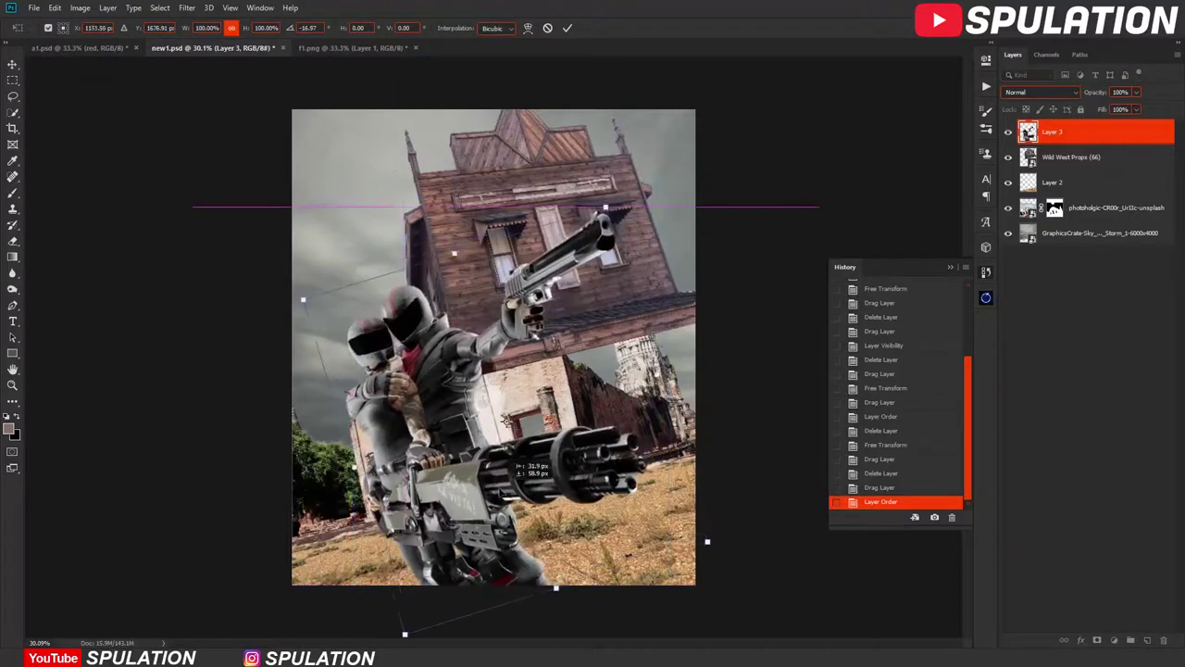
key(Return)
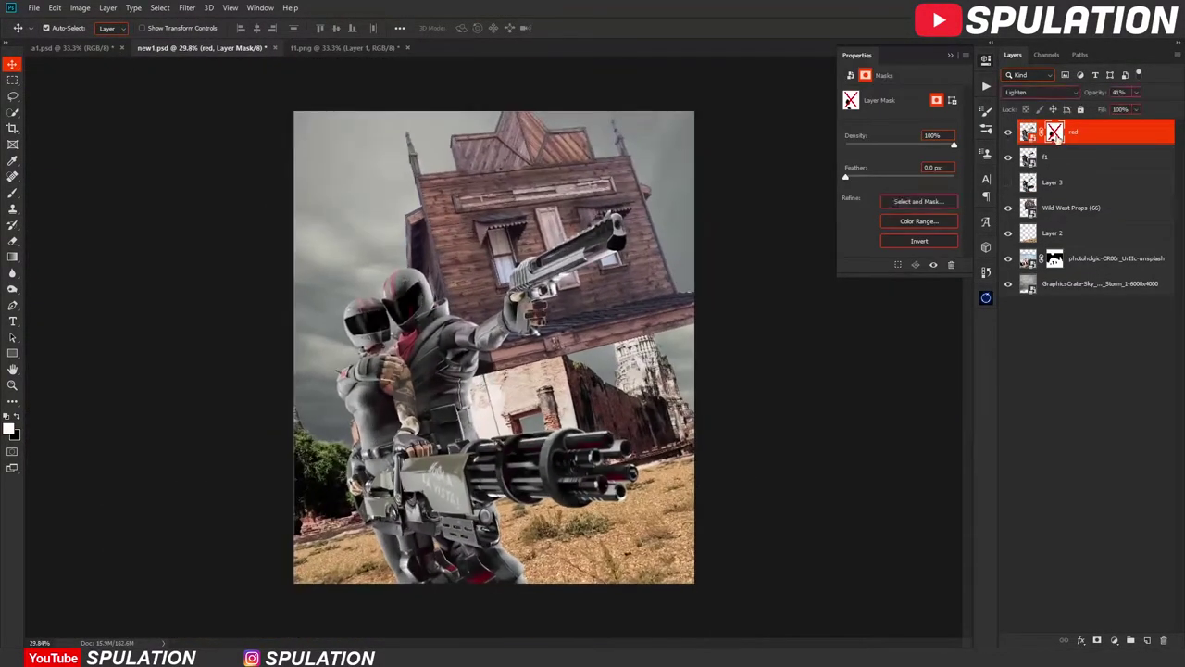
Re-enable the red layer's mask.
right_click(1057, 136)
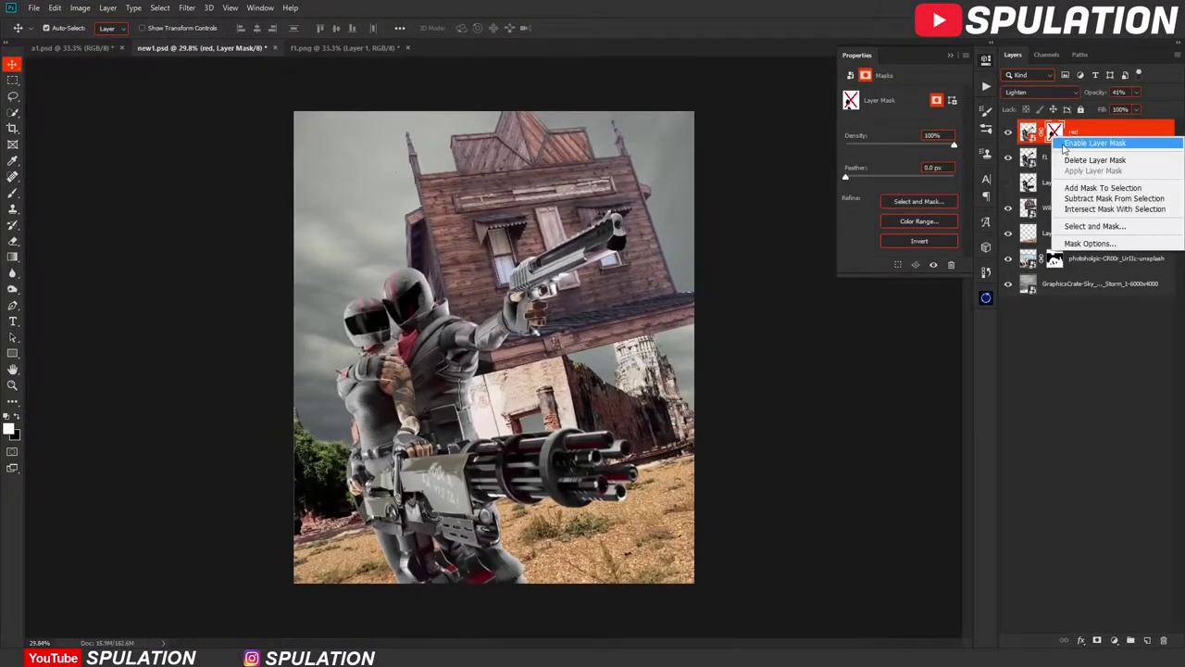
click(1094, 144)
scroll(574, 340, up, 1)
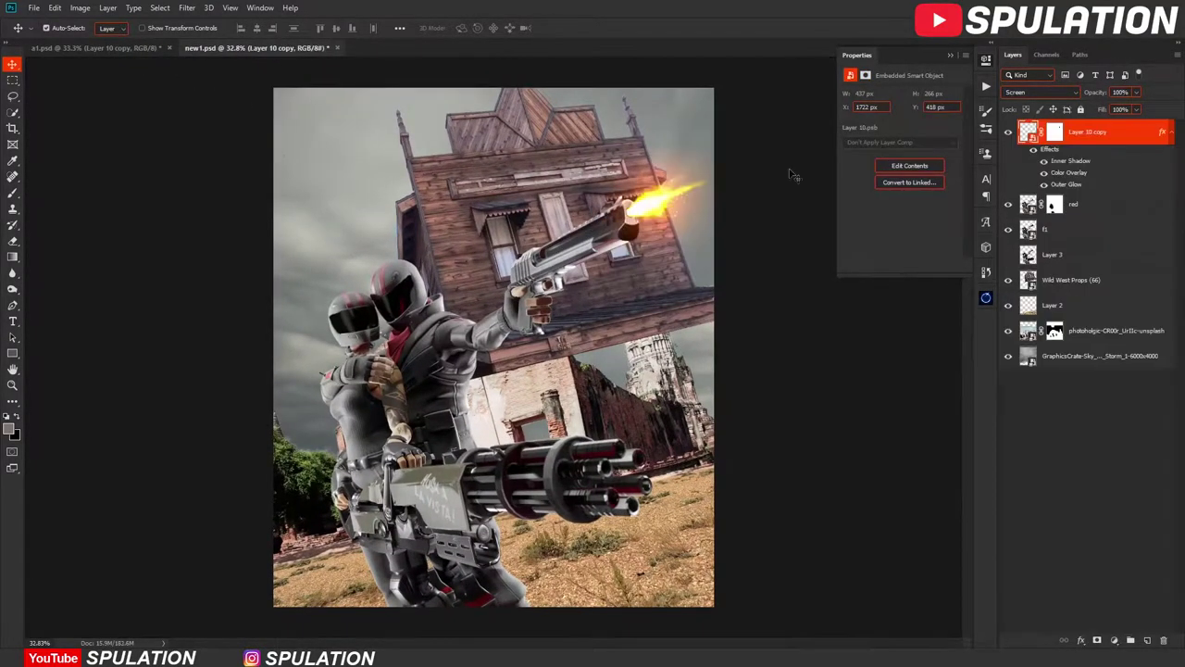
Duplicate the muzzle flash and rotate it onto the minigun barrels.
key(ctrl+j)
key(ctrl+t)
drag(648, 204, 635, 421)
scroll(635, 421, up, 5)
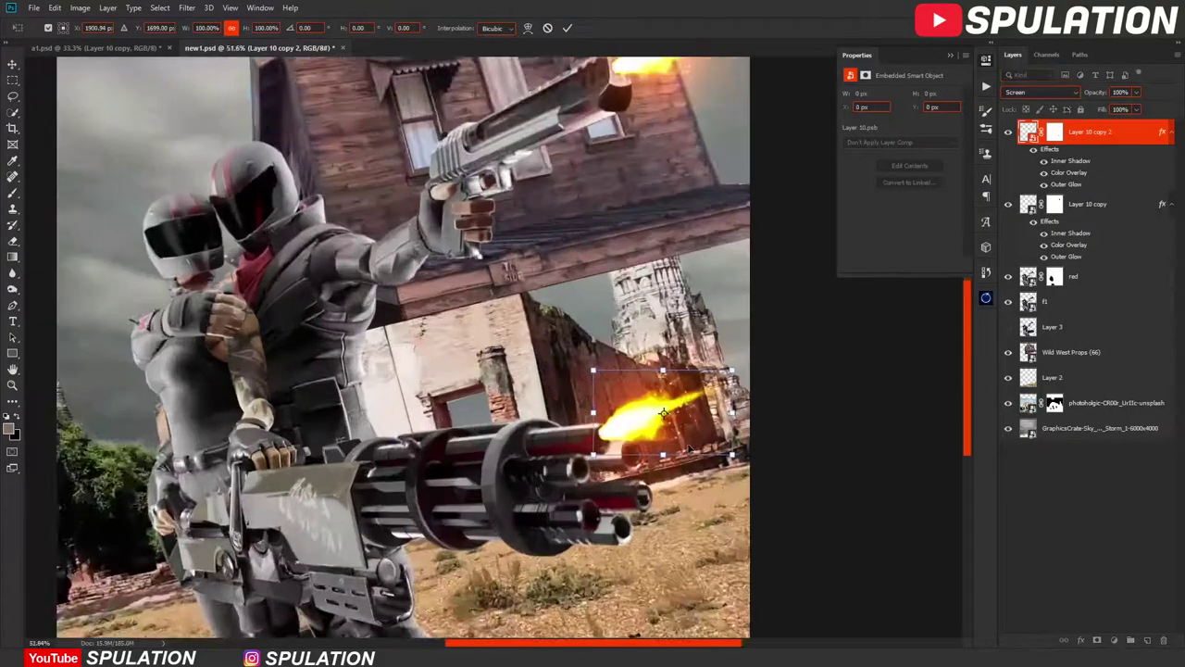
drag(768, 467, 802, 450)
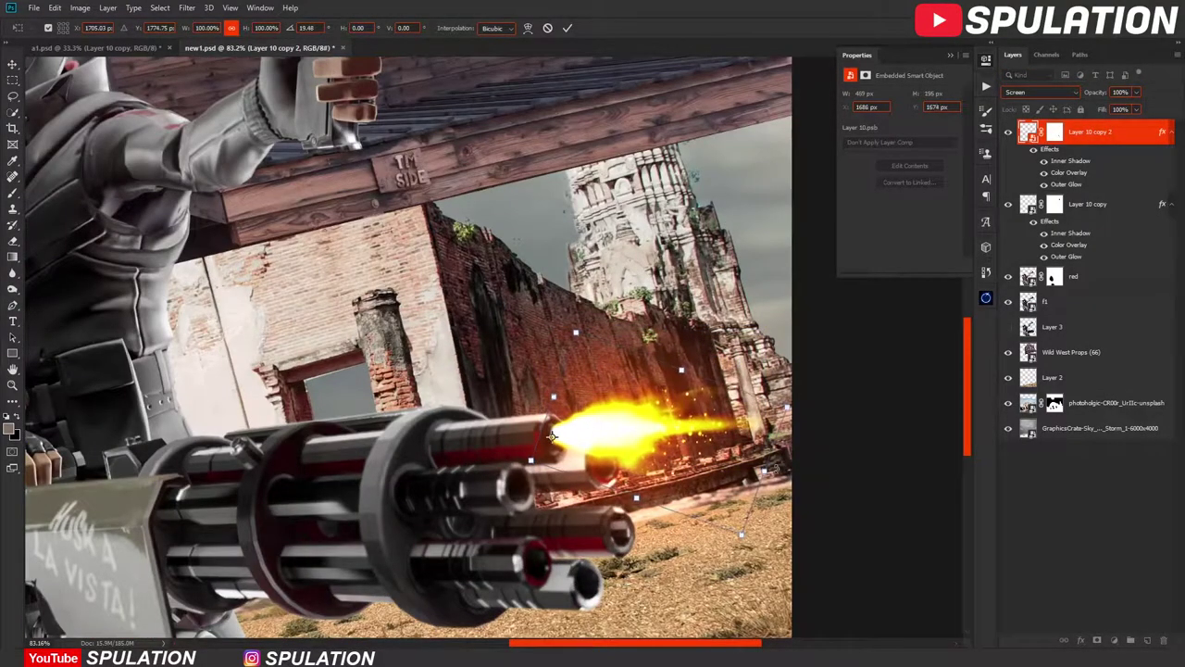
drag(593, 435, 552, 436)
key(Return)
Fit the composition in view, switch to the Brush tool, and select the red layer.
key(b)
key(ctrl+0)
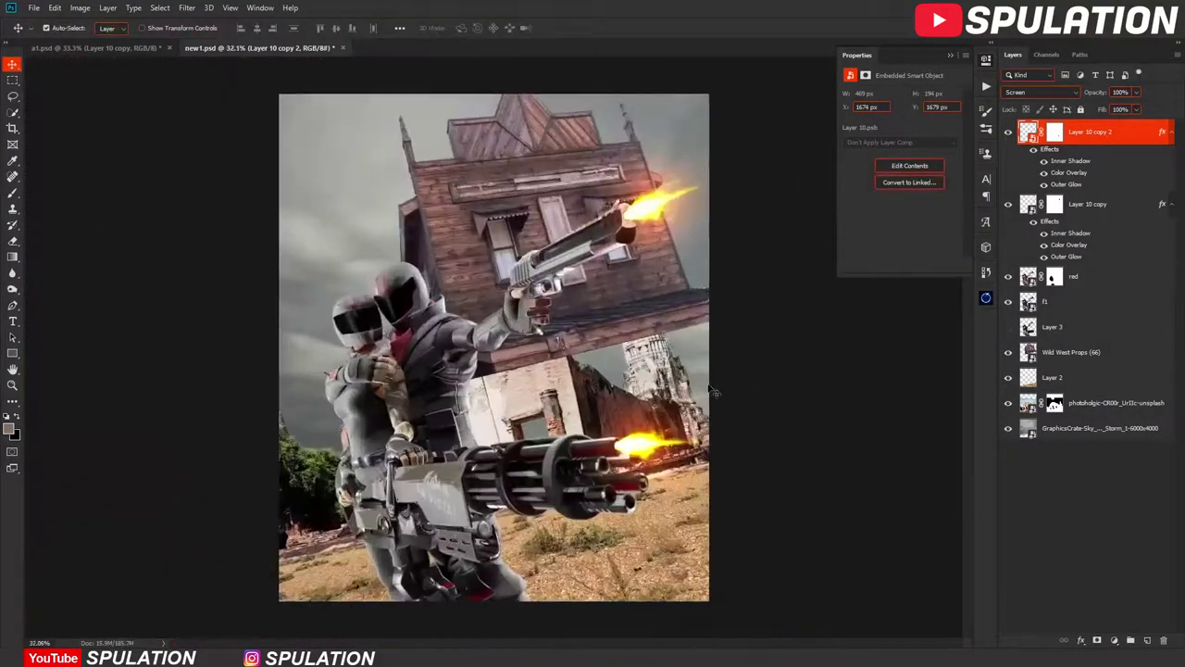
click(1074, 275)
On a new layer, stamp a large explosion brush behind the soldiers.
click(1148, 640)
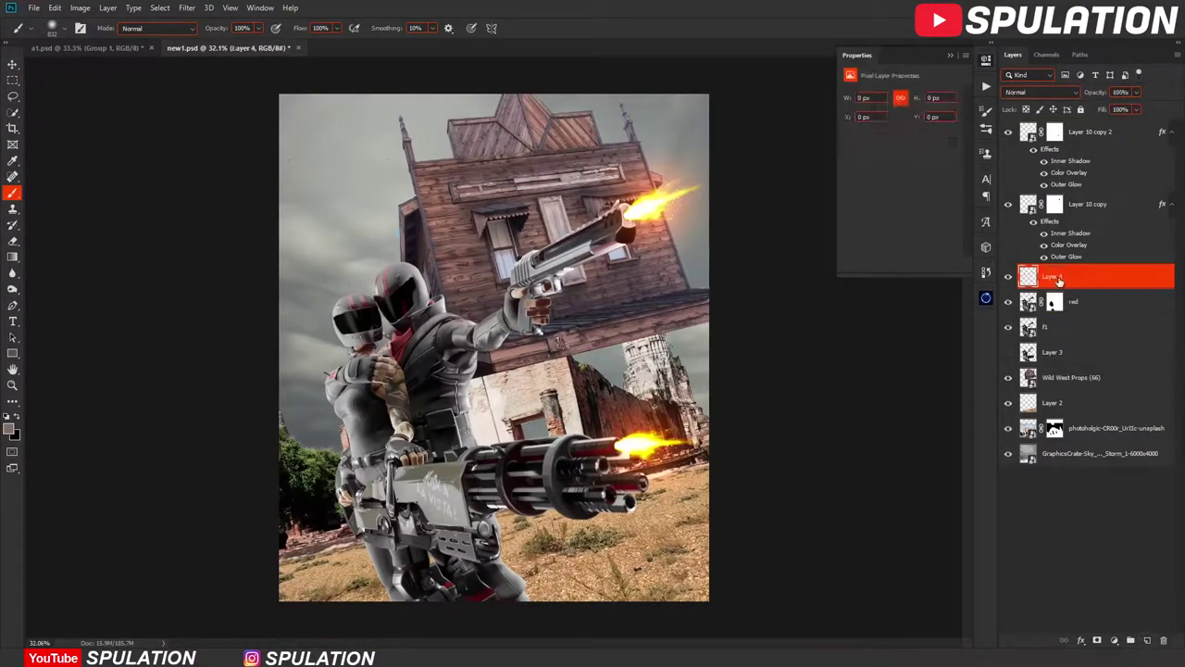
right_click(524, 337)
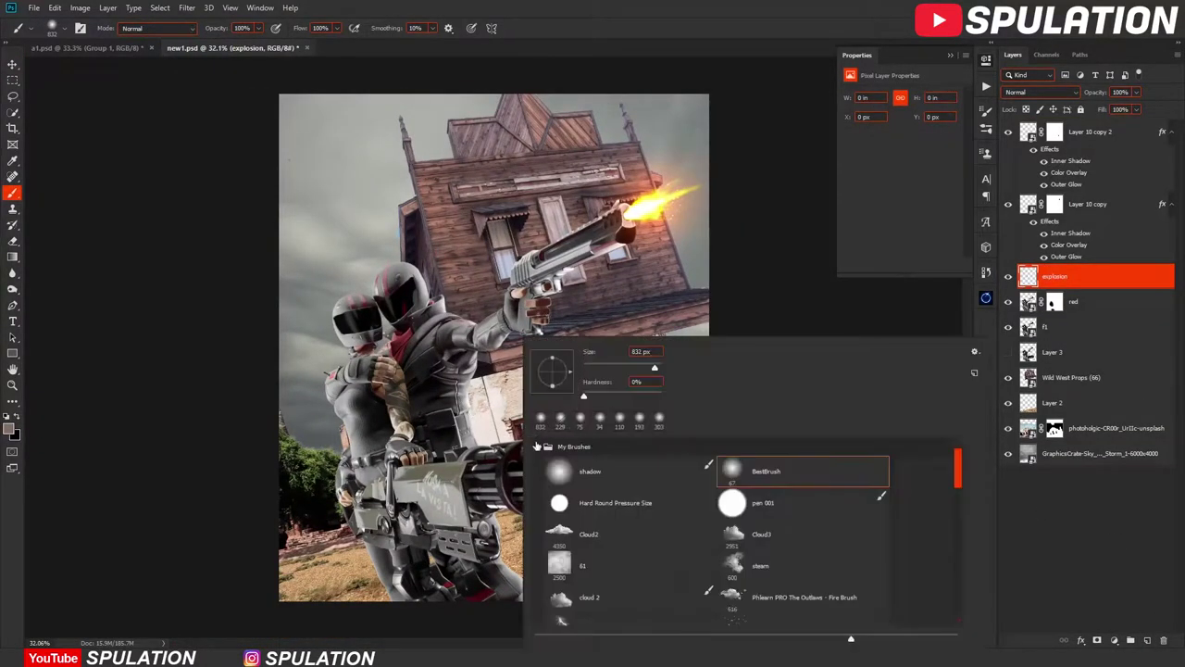
scroll(648, 537, down, 5)
click(583, 468)
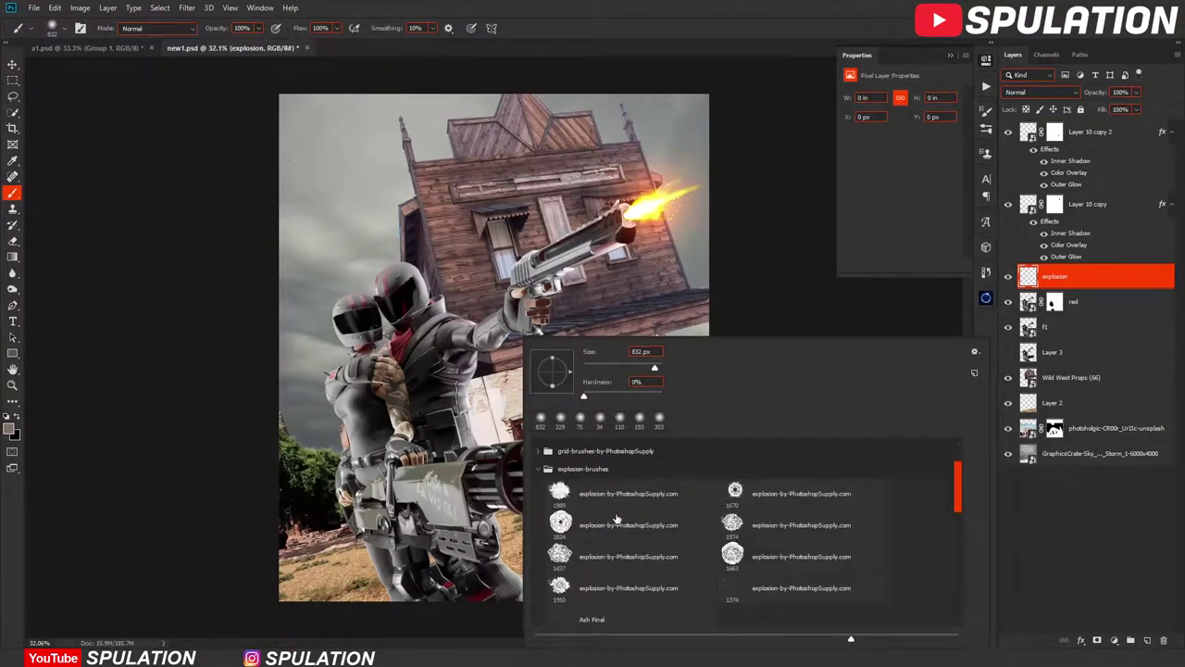
double_click(560, 556)
click(481, 380)
Move the explosion layer below the soldiers and give it glow, overlay and shadow effects.
drag(1074, 275, 1083, 339)
key(h)
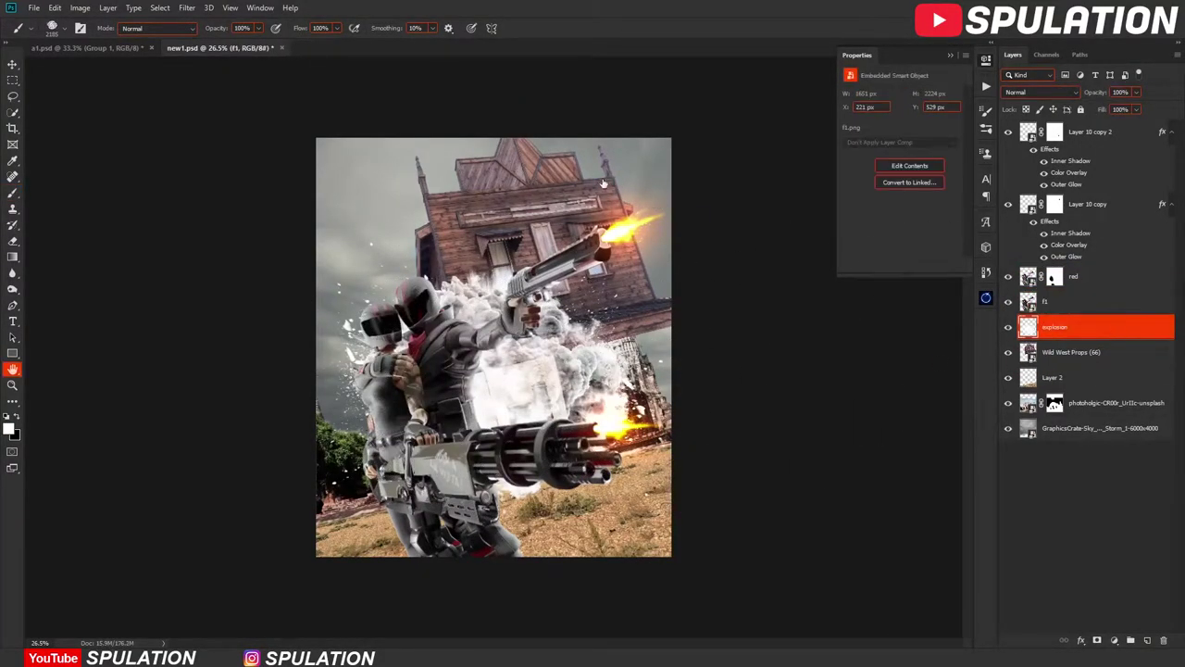
double_click(1092, 327)
click(972, 120)
click(1132, 61)
Add a new layer below the explosion and paint white smoke along the right edge.
key(b)
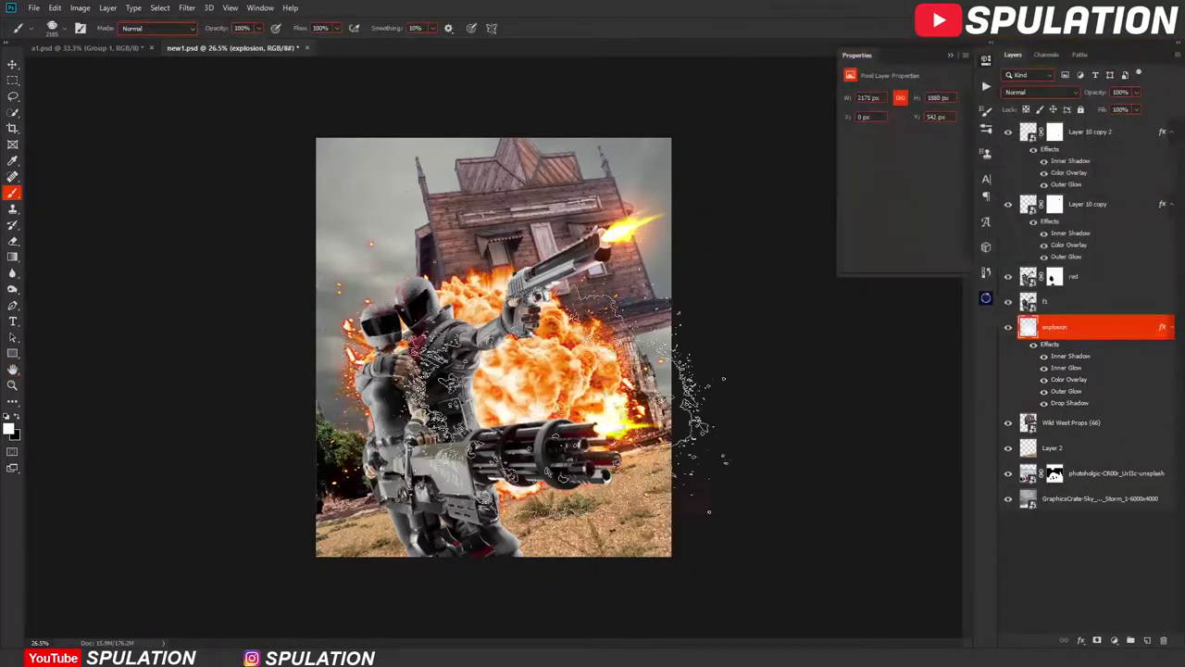
key(ctrl+d)
key(ctrl+shift+alt+n)
drag(1084, 325, 1088, 427)
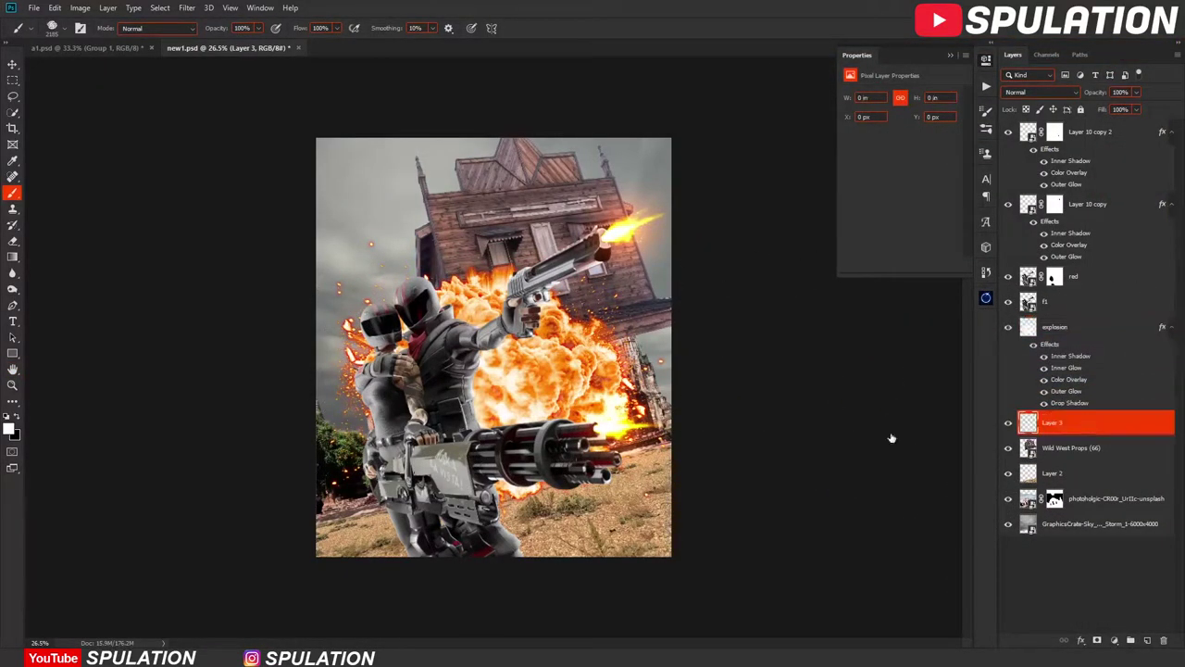
mouse_move(648, 314)
mouse_down()
mouse_move(653, 435)
mouse_move(648, 426)
mouse_up()
Stamp a smoke brush onto the canvas's right edge.
double_click(1122, 428)
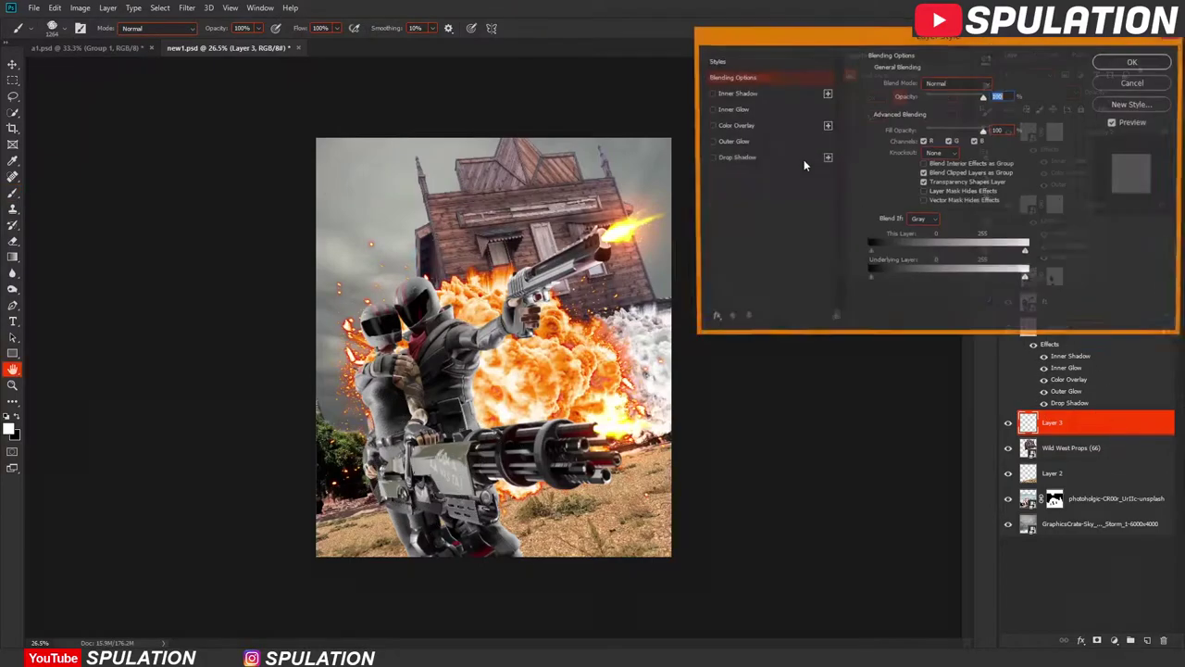
click(1132, 58)
right_click(655, 366)
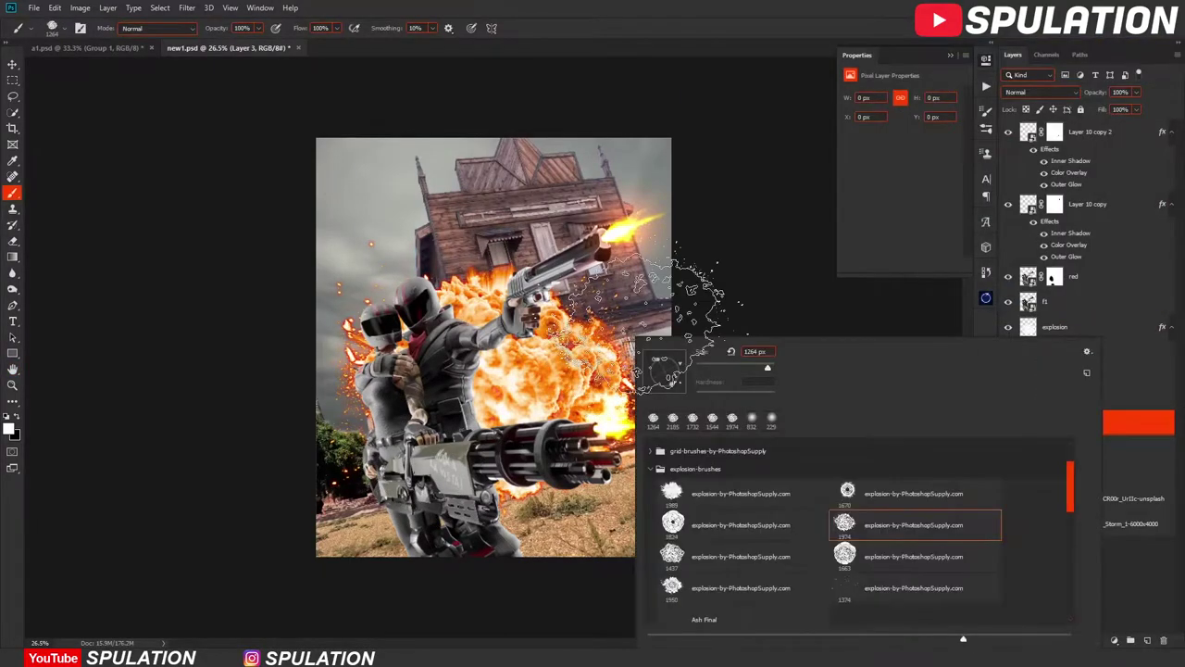
key(Return)
click(648, 371)
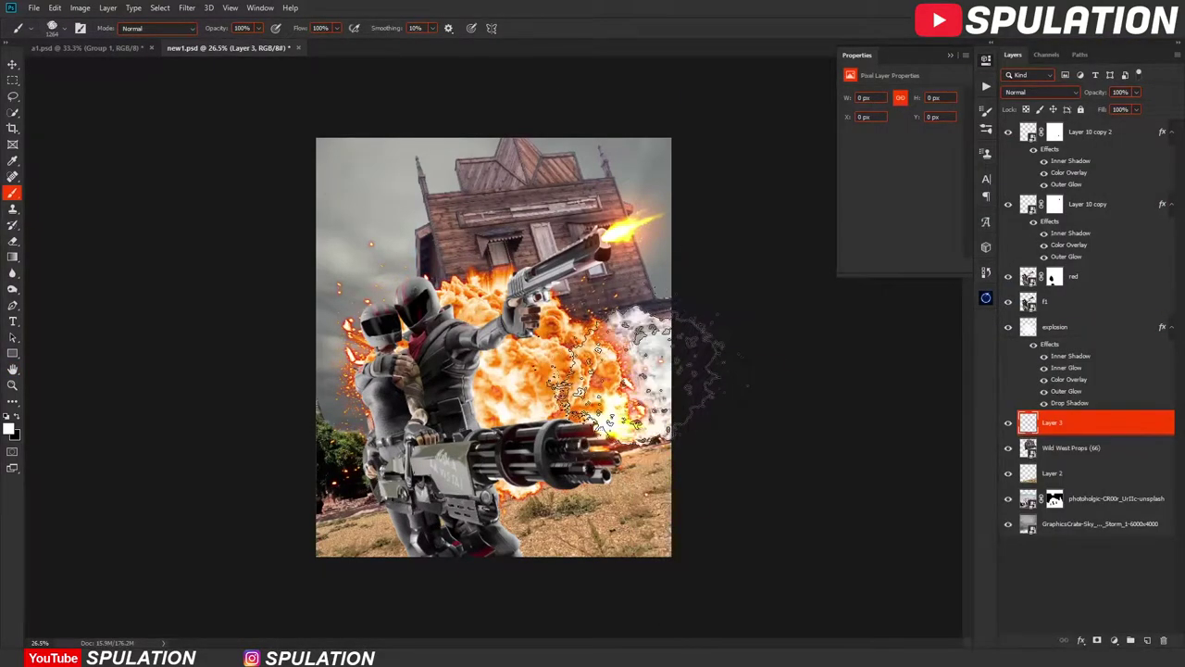
Apply a fiery glowing style preset to the smoke and stretch the fire over the left side.
double_click(1123, 428)
click(716, 61)
click(911, 134)
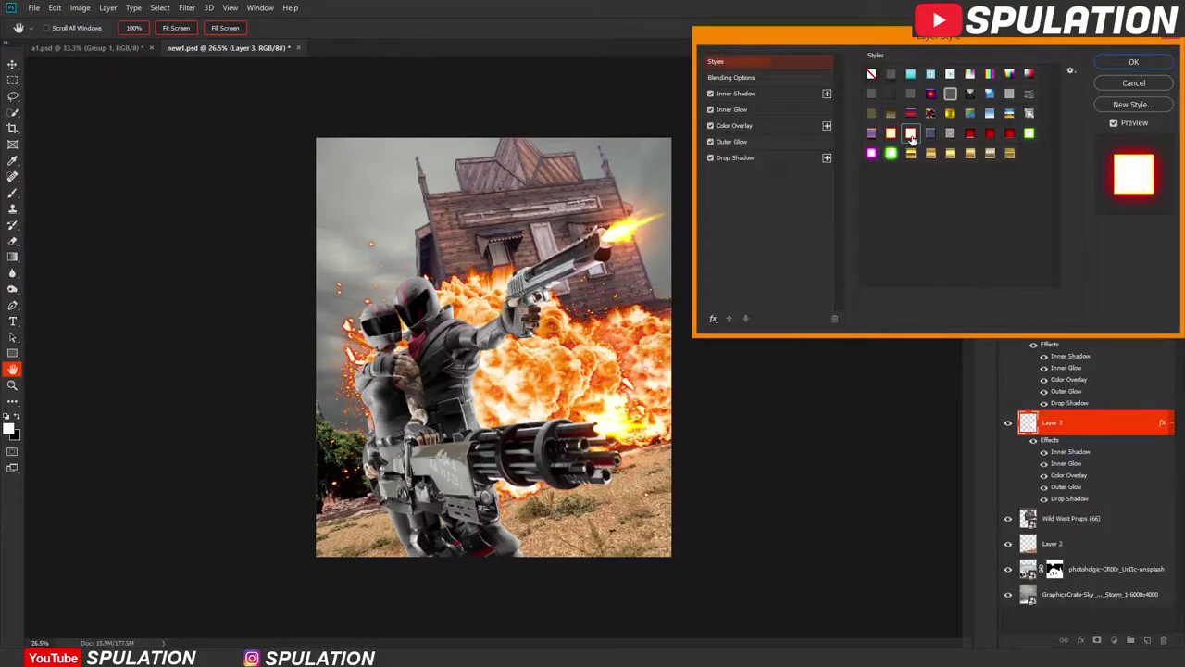
click(1133, 61)
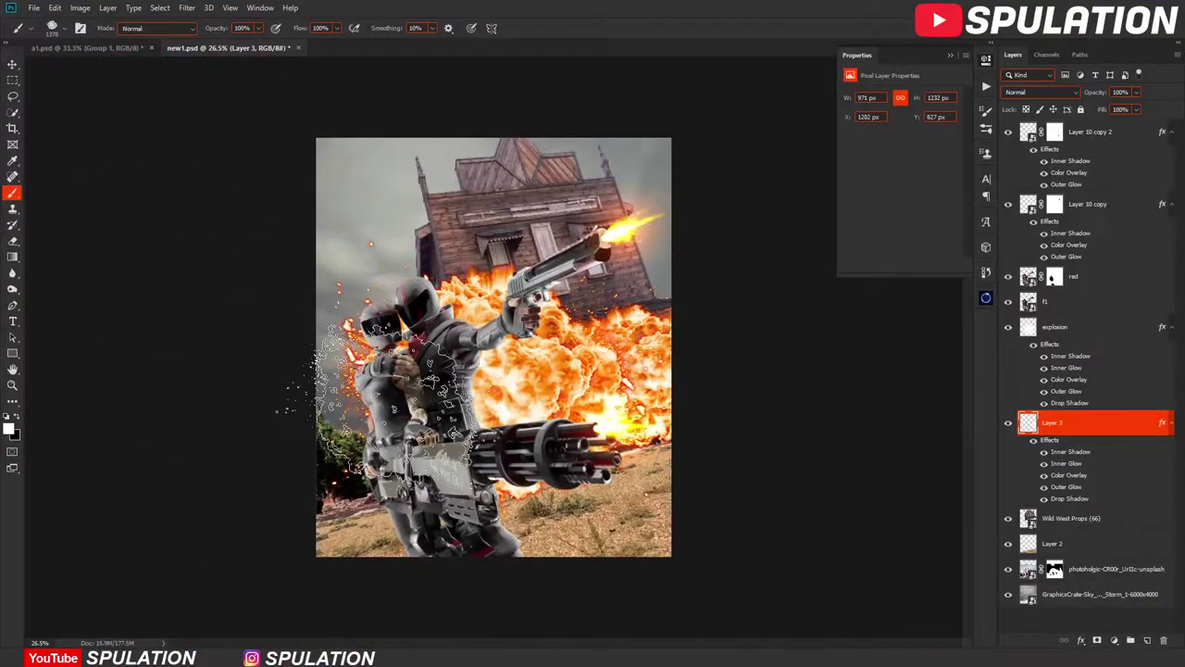
drag(380, 403, 50, 435)
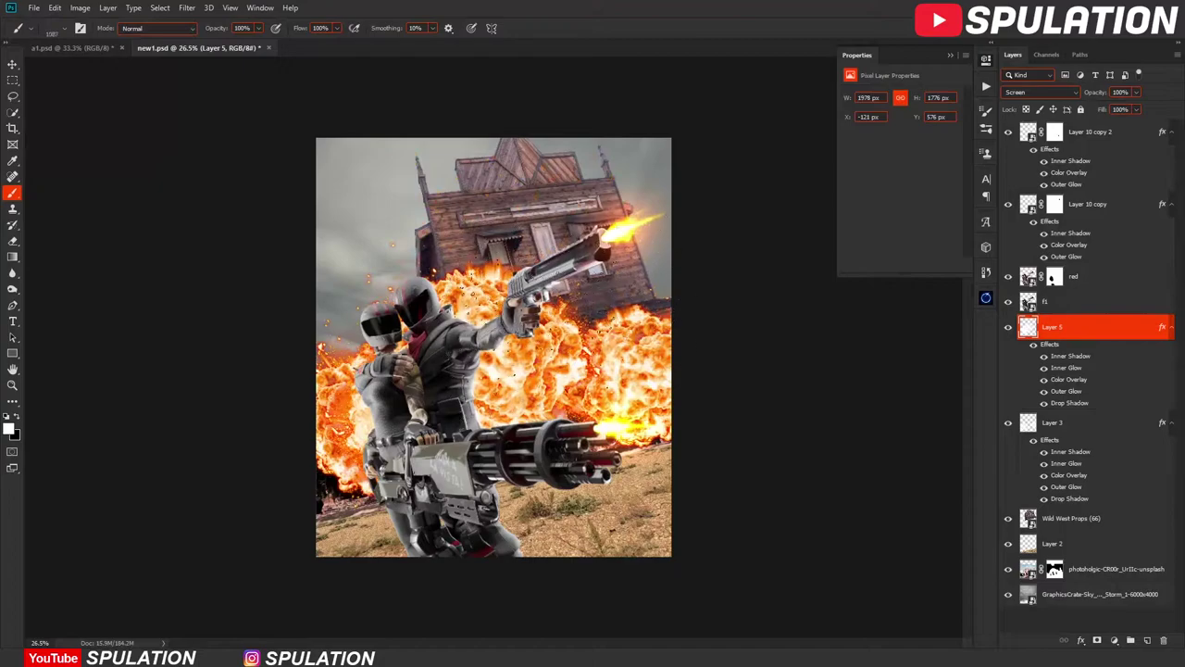
click(1008, 327)
click(1008, 327)
Erase stray smoke left of the house and darken the sky with lower exposure and gamma.
key(e)
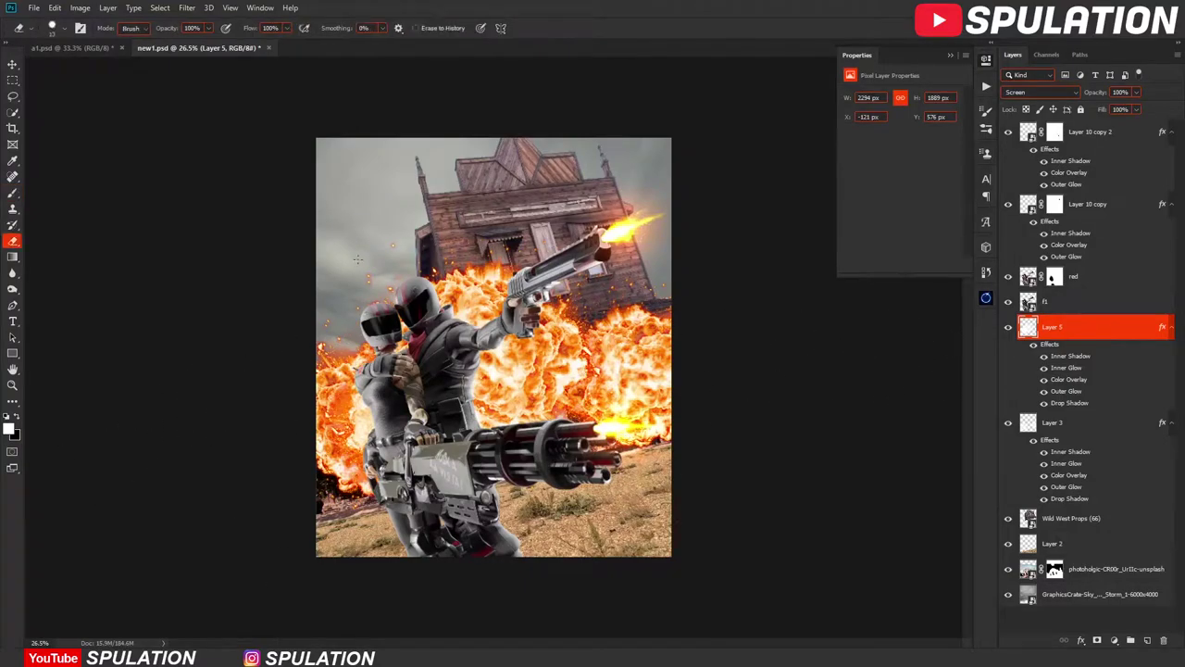
scroll(357, 430, up, 3)
scroll(357, 430, down, 2)
drag(339, 255, 388, 262)
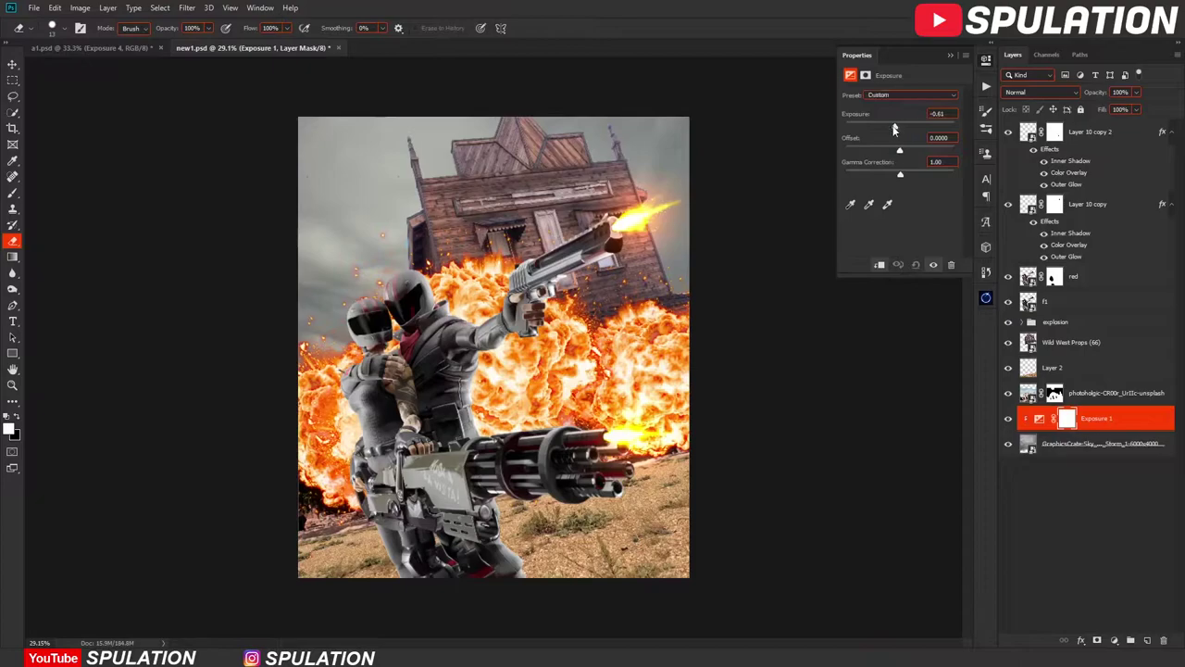
drag(899, 126, 889, 130)
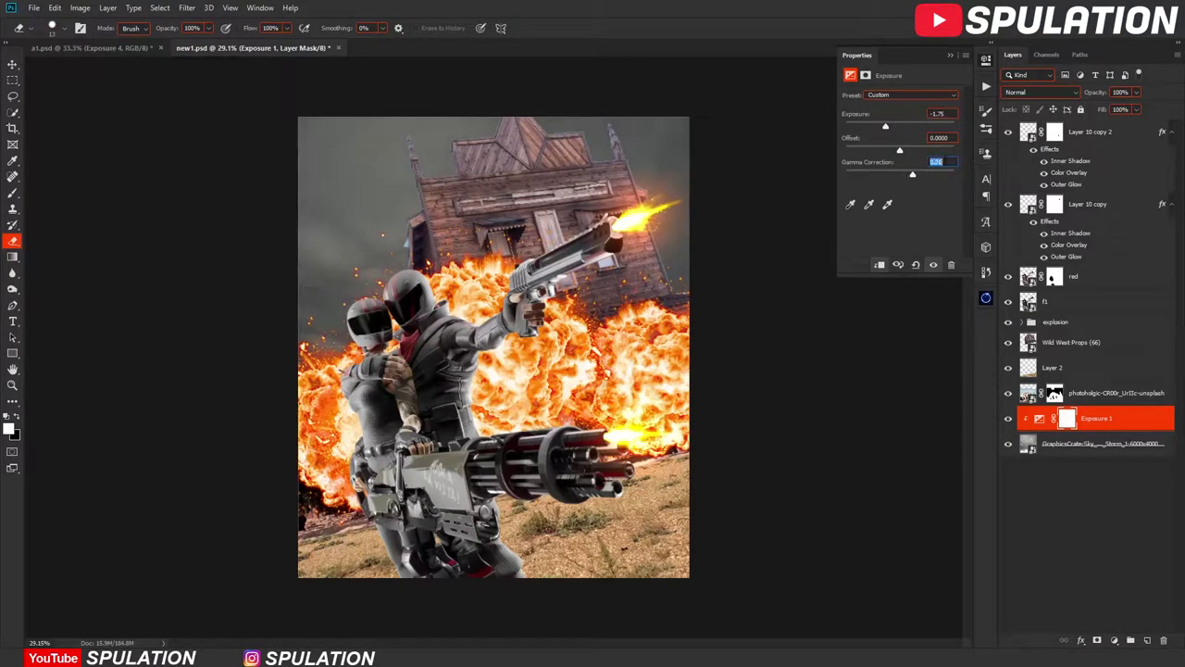
key(Down)
Warm the house with a clipped Color Balance pushed toward yellow in midtones and highlights.
click(1102, 396)
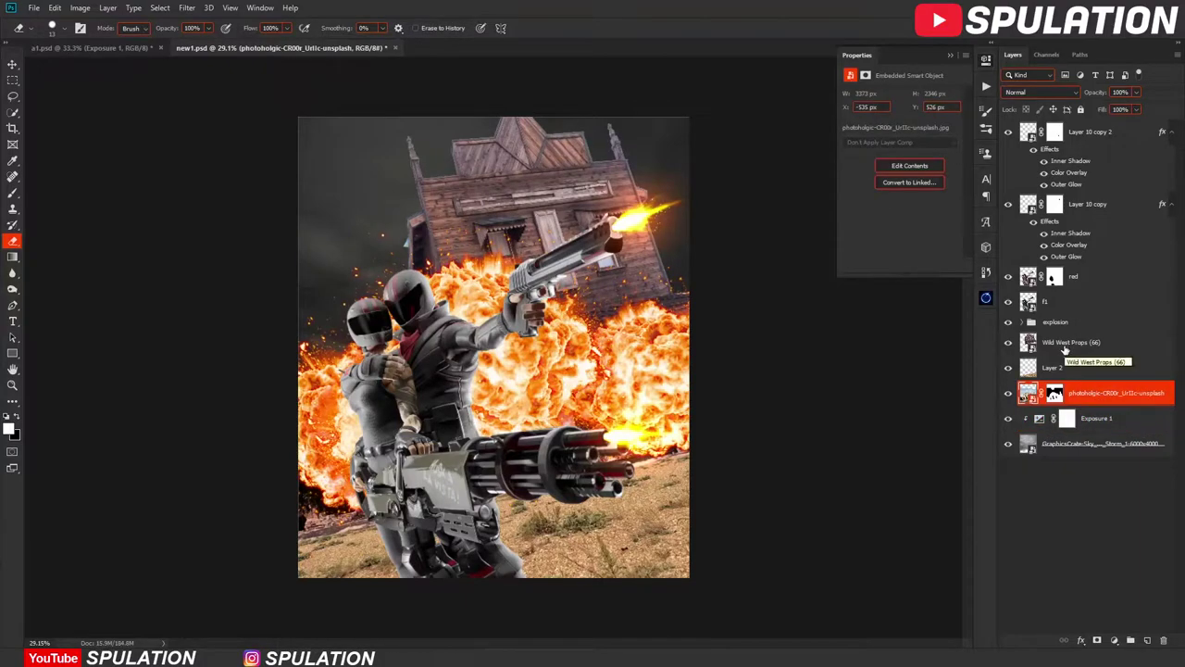
key(alt+bracketright)
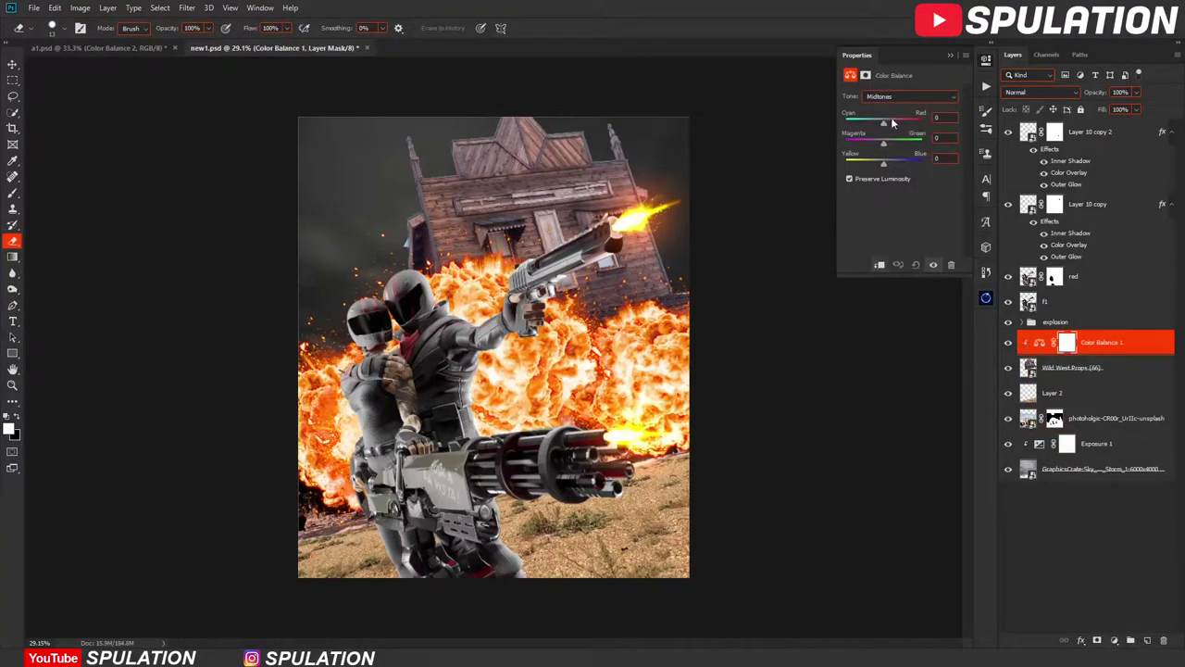
drag(883, 163, 845, 163)
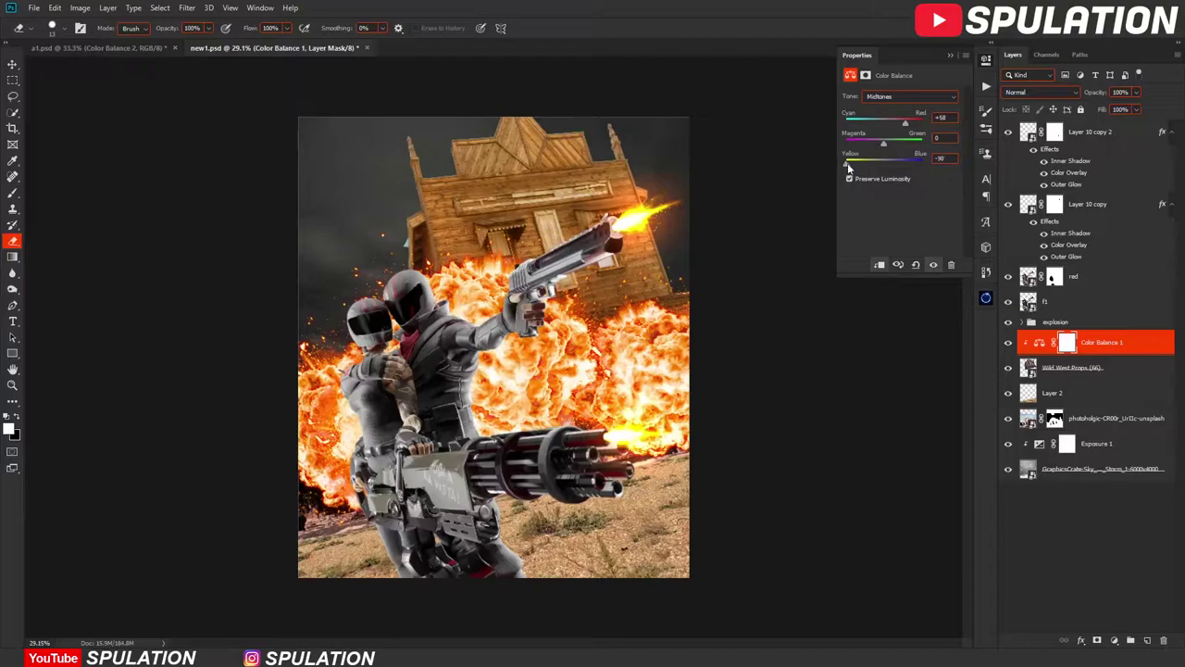
click(908, 96)
click(889, 112)
mouse_move(884, 163)
mouse_down()
mouse_move(859, 163)
mouse_move(871, 164)
mouse_up()
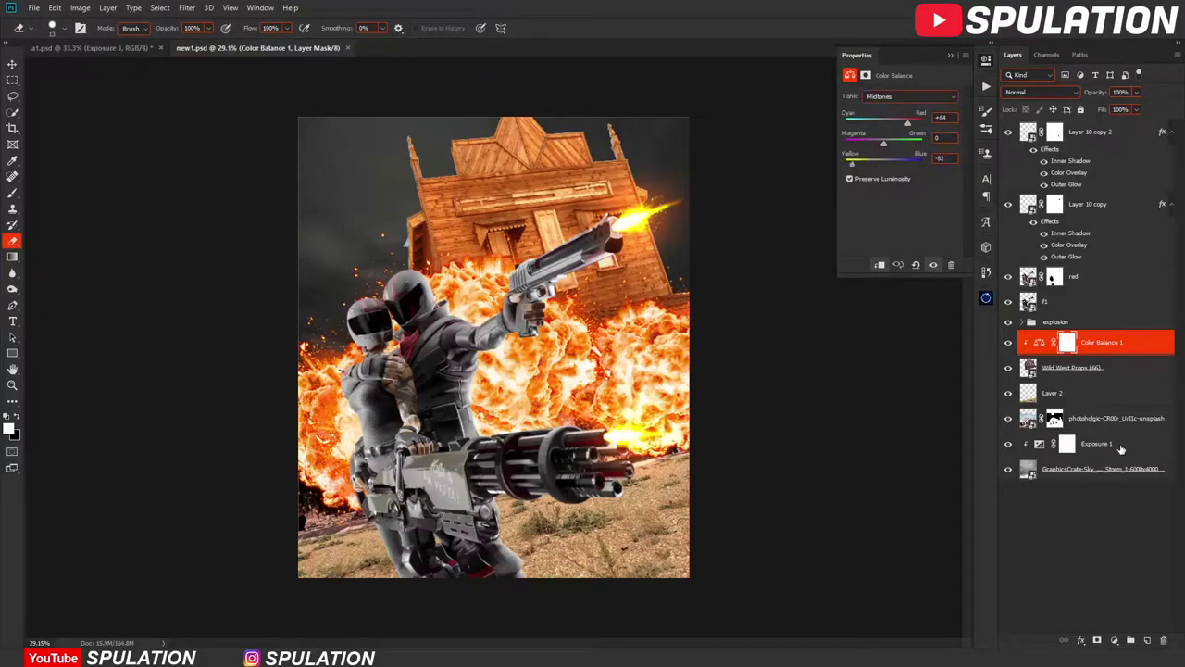
Darken the house with an Exposure adjustment above Color Balance 1, tweaking its gamma.
click(1114, 640)
click(1111, 515)
drag(899, 128, 883, 129)
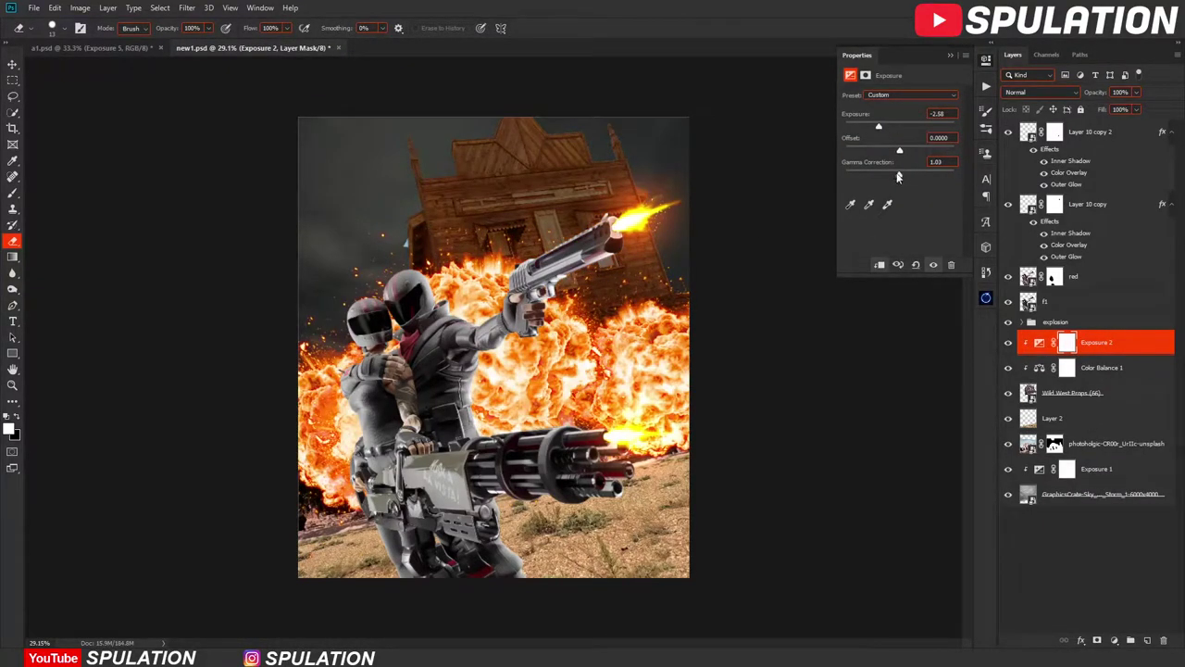
drag(897, 176, 905, 176)
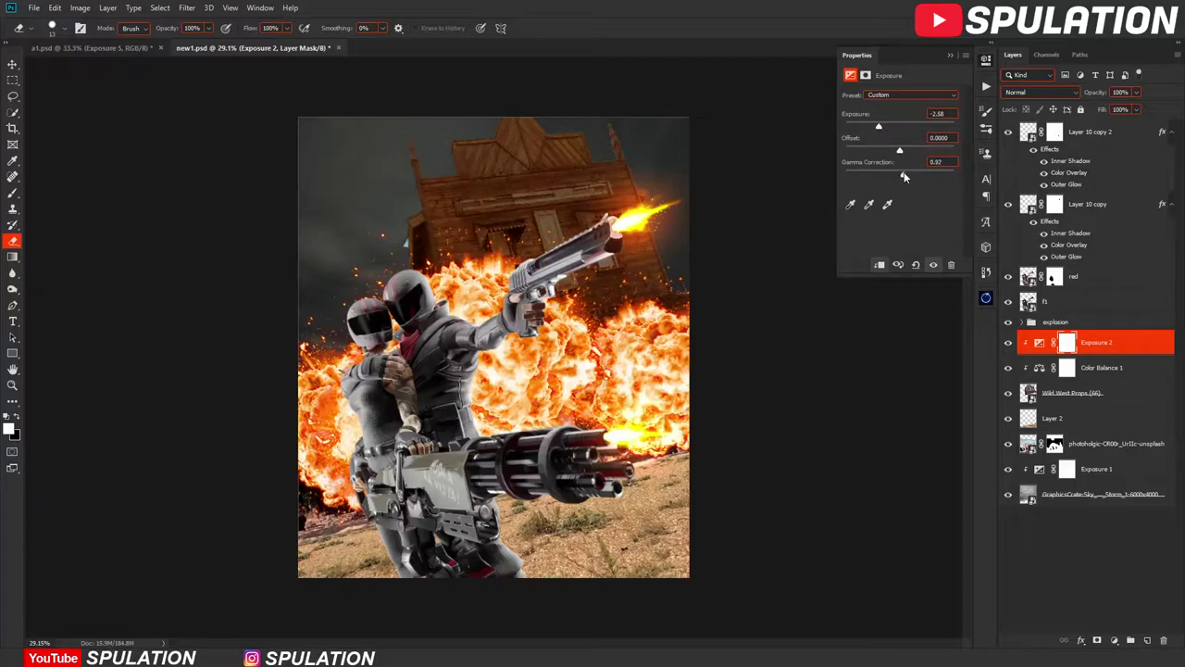
Add Color Balance and Exposure adjustments above Layer 2, lowering exposure and gamma.
click(1081, 418)
click(1114, 640)
click(1111, 548)
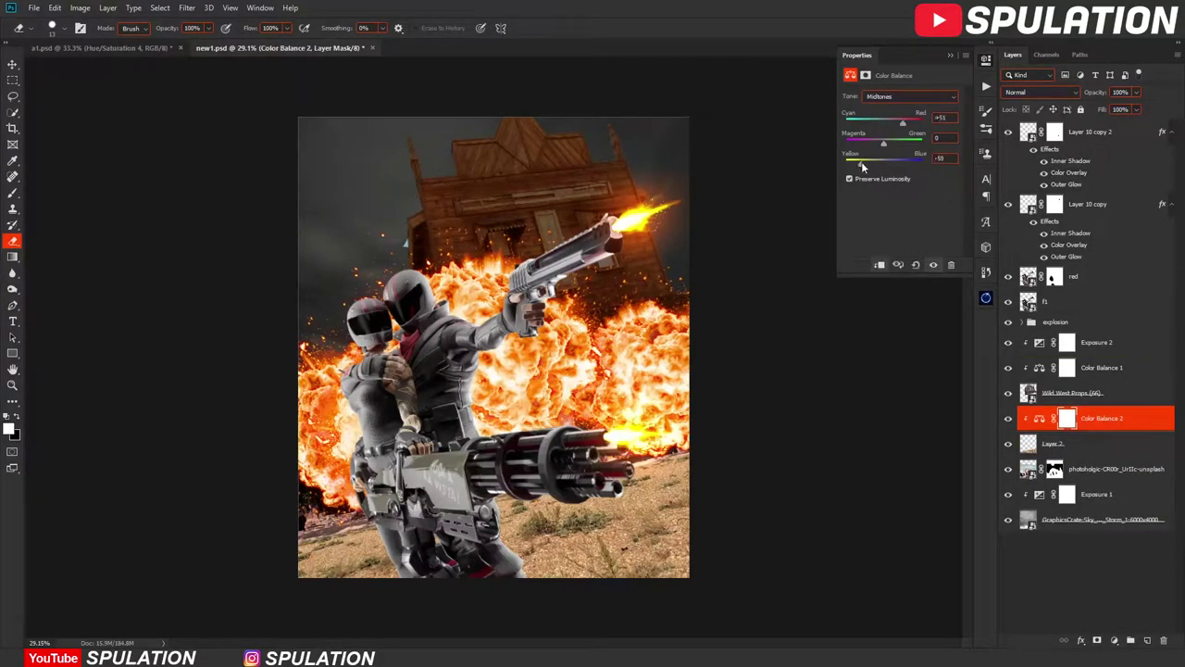
click(1114, 640)
click(1111, 493)
drag(899, 129, 887, 129)
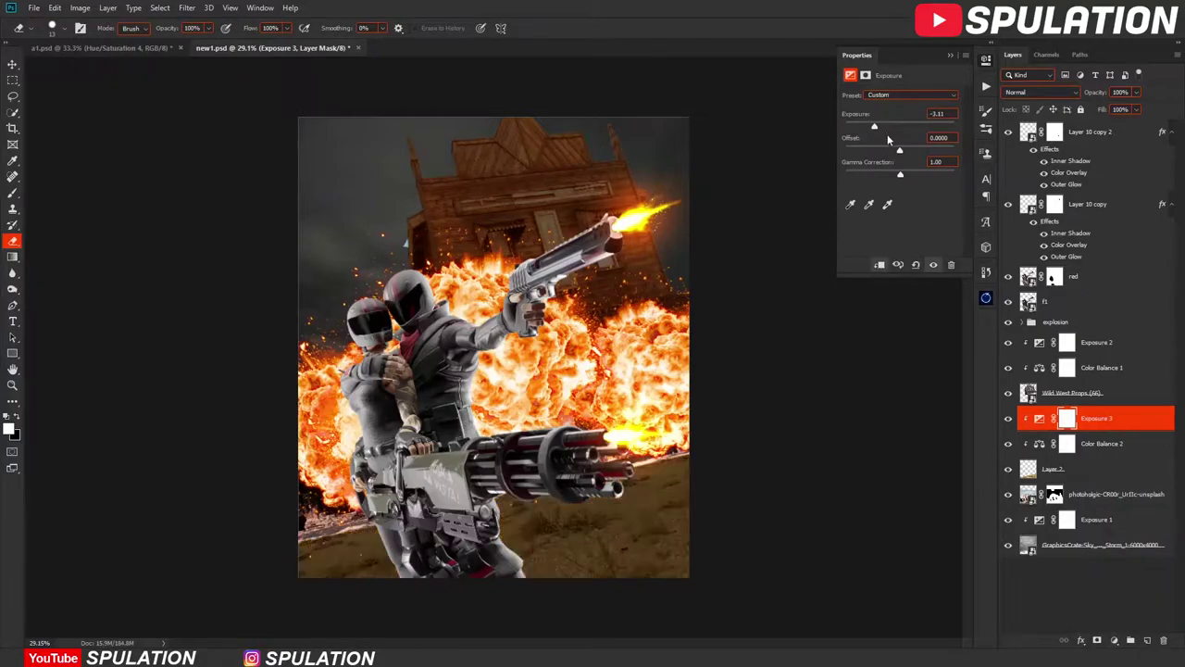
drag(919, 173, 923, 173)
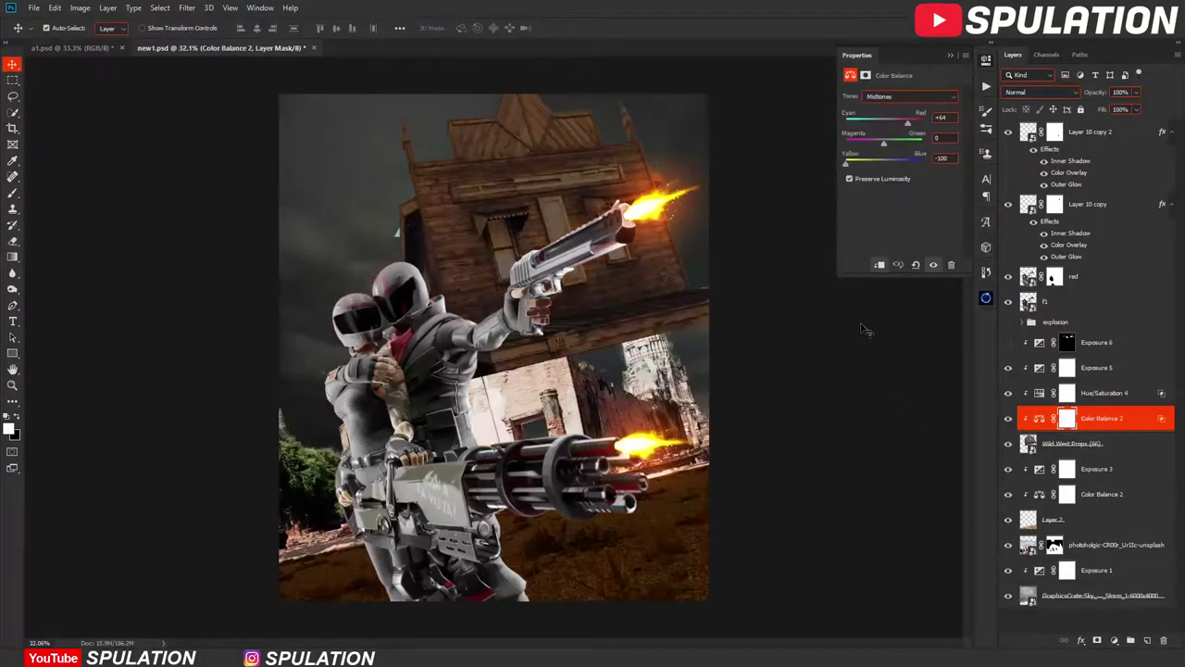
Compare Hue/Saturation 4 and the Exposure 6 mask on and off, and show the explosion group.
click(1037, 397)
click(1008, 393)
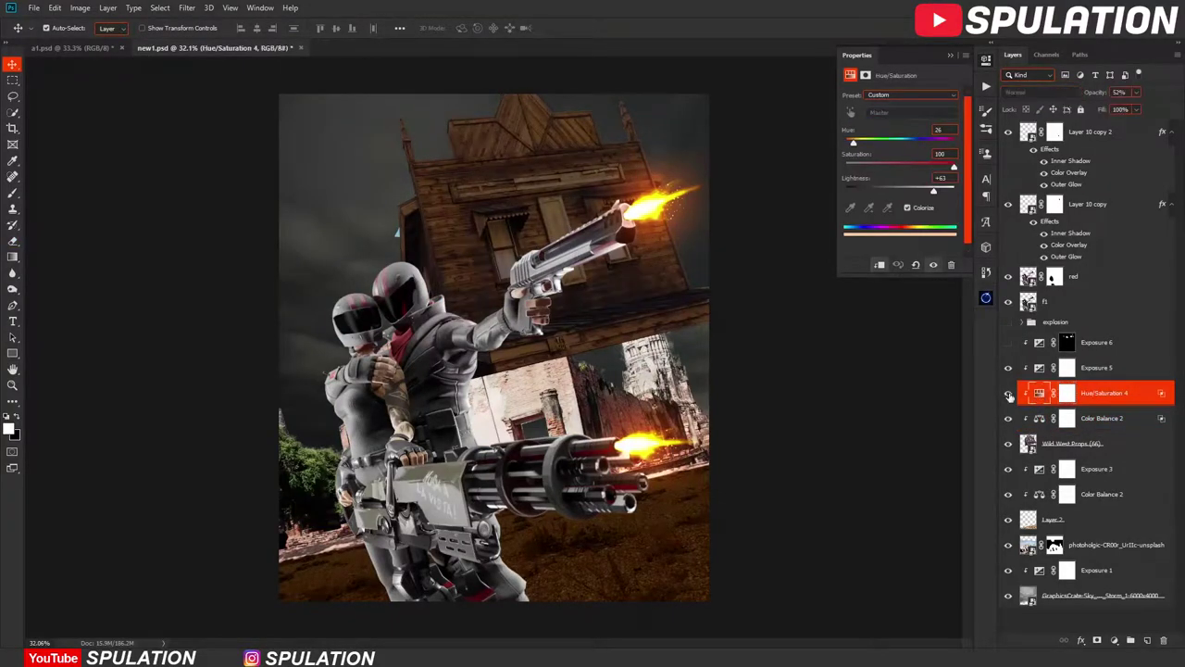
click(1008, 392)
click(1035, 370)
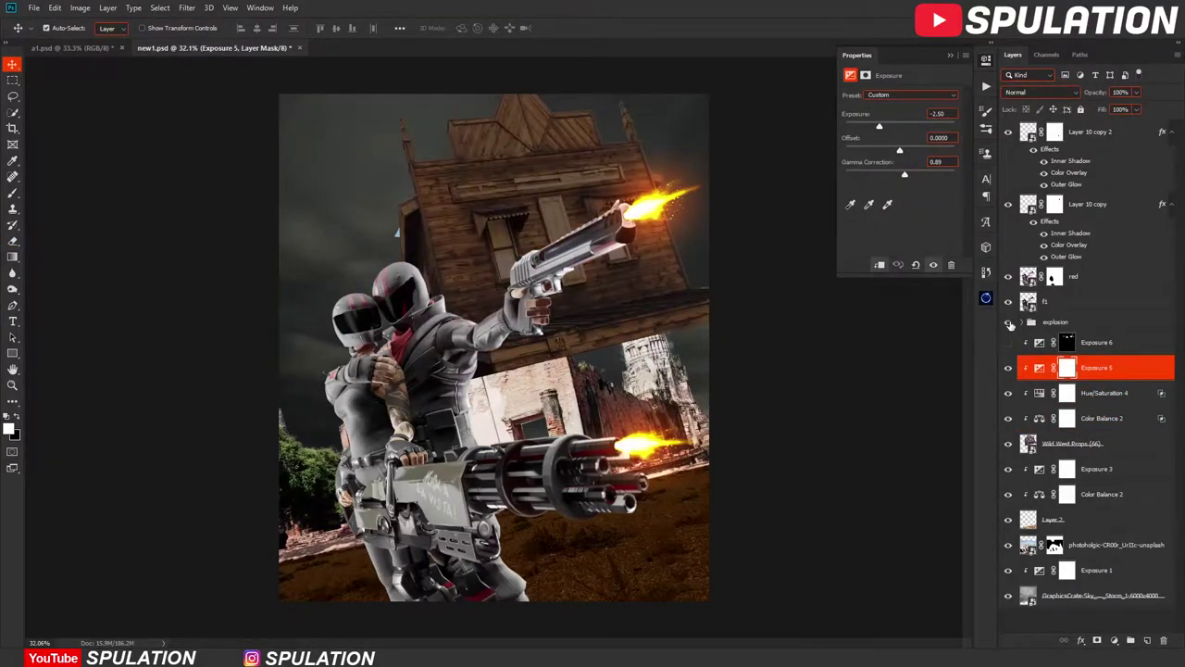
click(1008, 322)
right_click(1066, 343)
click(1085, 344)
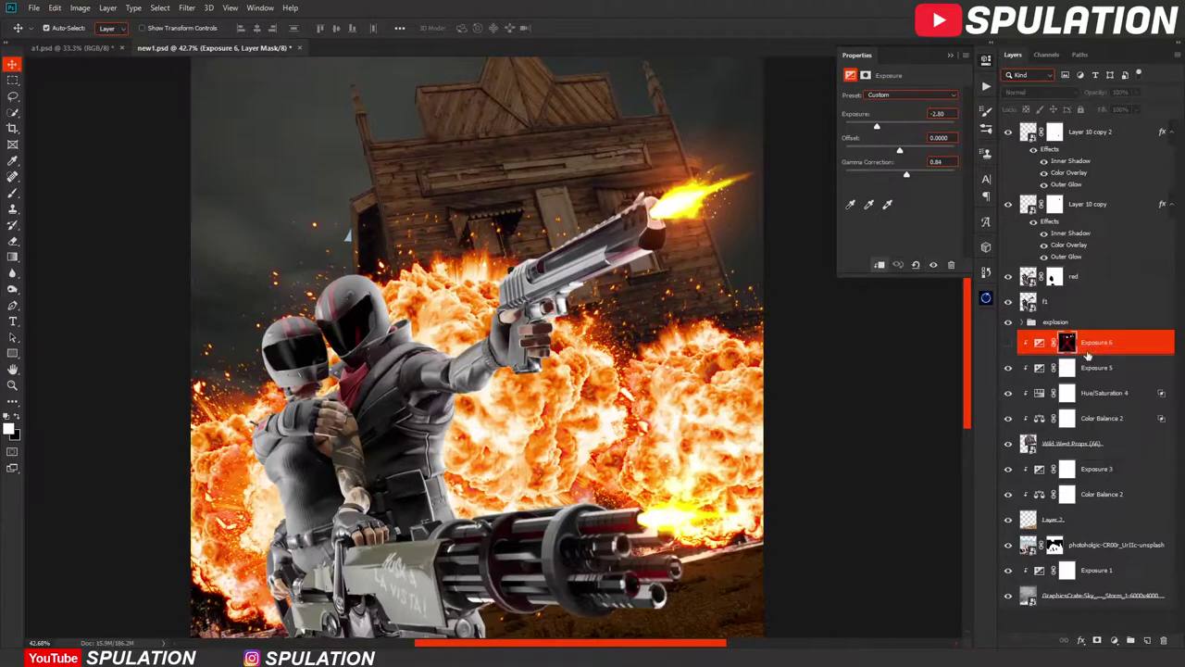
shift+click(1066, 342)
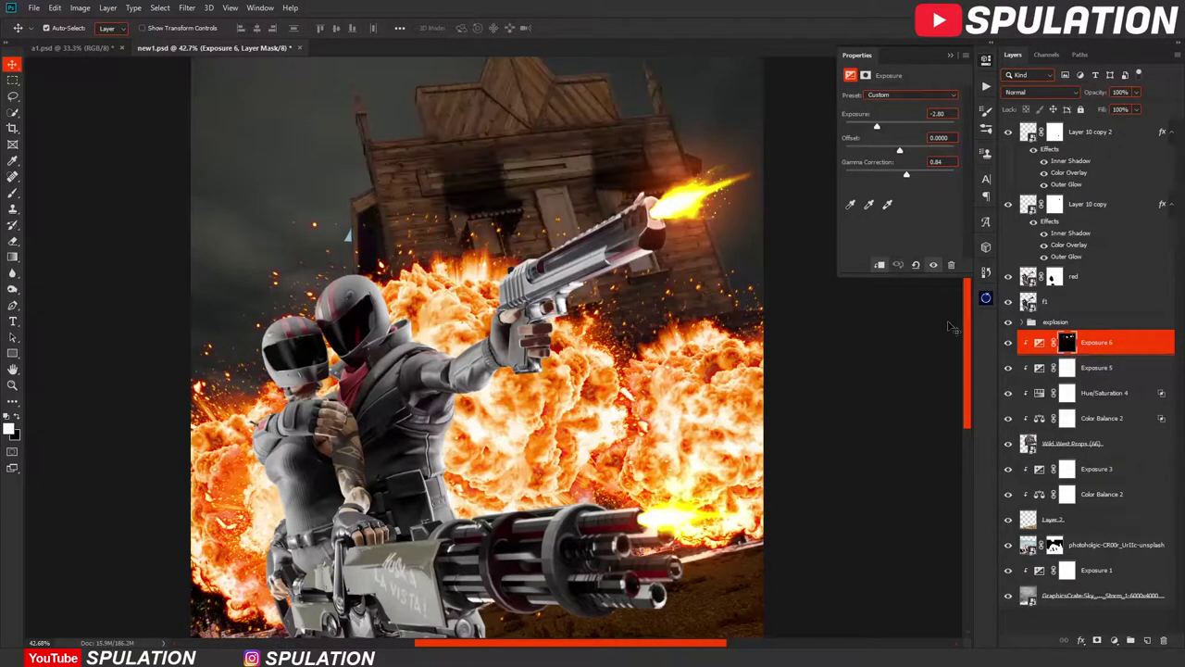
Zoom out and compare ground adjustments, turning on Exposure 3 to darken the ground.
key(z)
alt+click(842, 387)
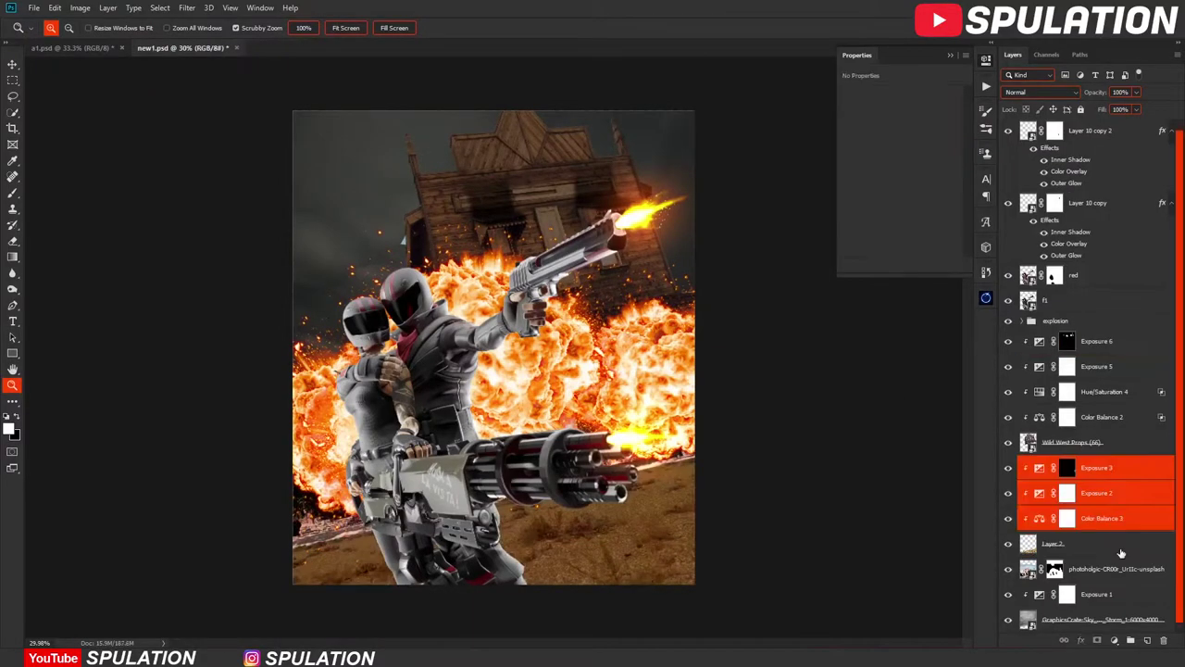
click(1017, 519)
click(1009, 493)
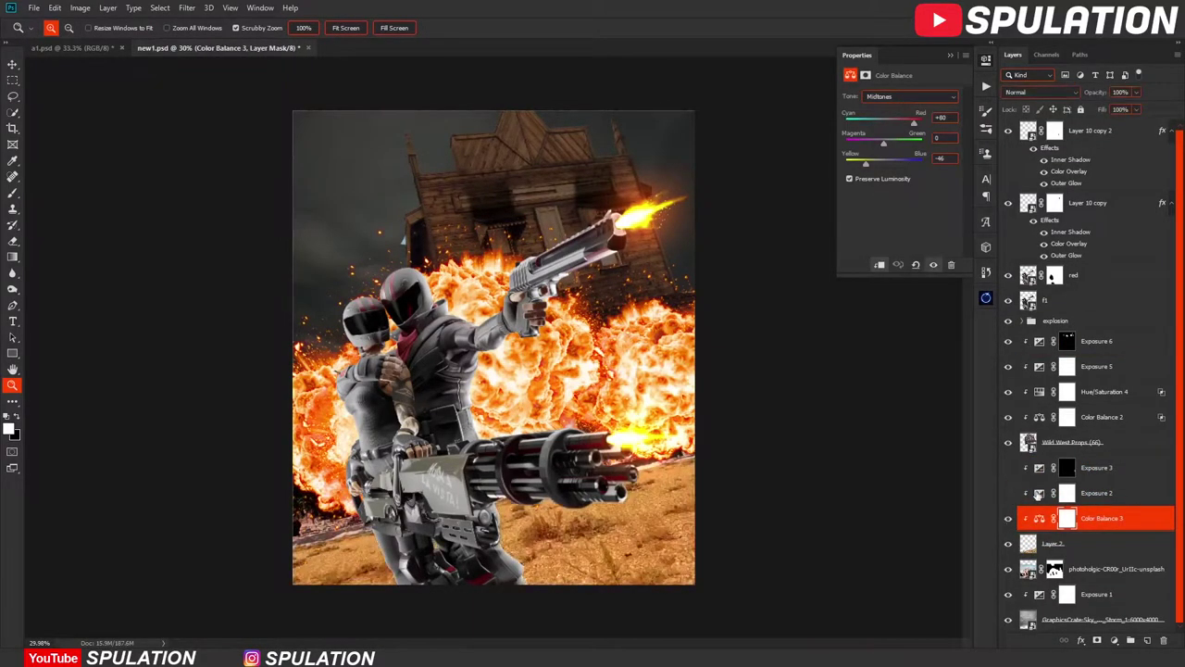
click(1017, 492)
click(1016, 519)
click(1008, 493)
click(1008, 492)
click(1008, 469)
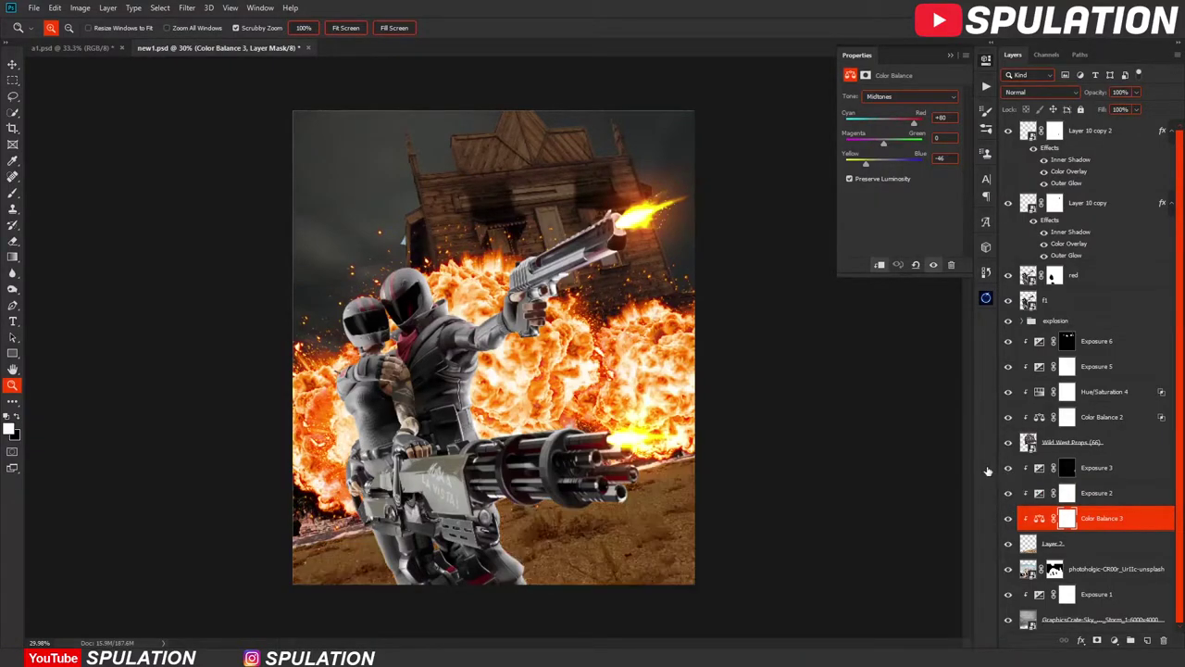
click(1083, 468)
click(1083, 493)
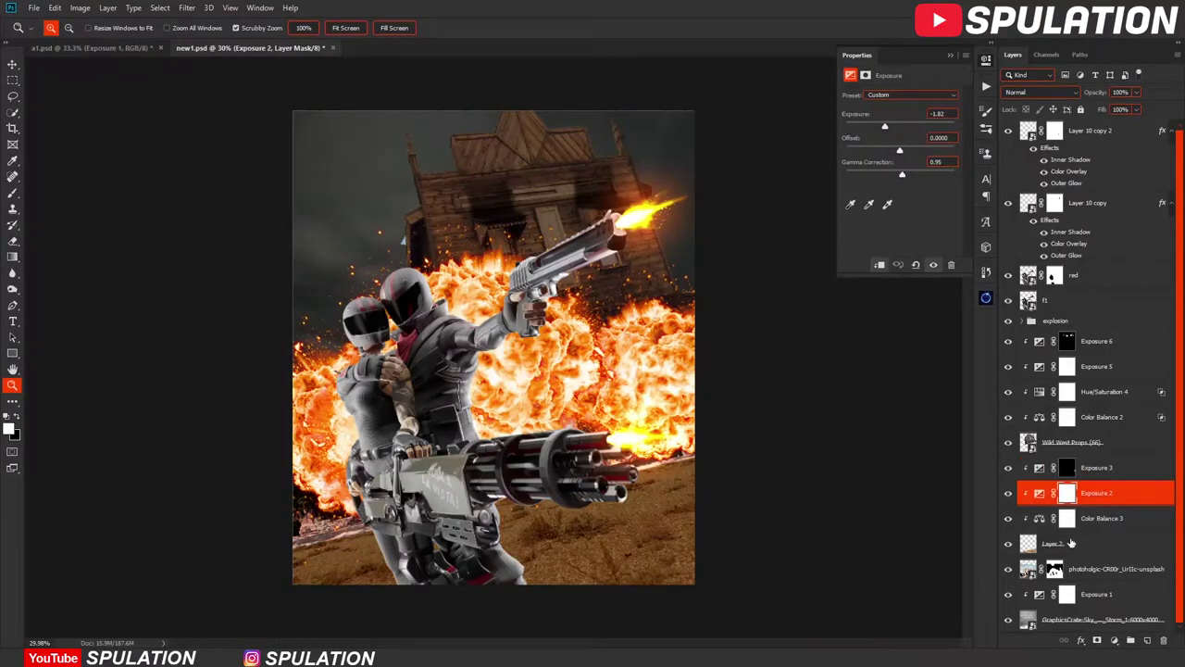
Add an Exposure adjustment of −3.79 to the ruins photo and create a new empty layer.
click(1101, 569)
click(1130, 640)
click(1083, 484)
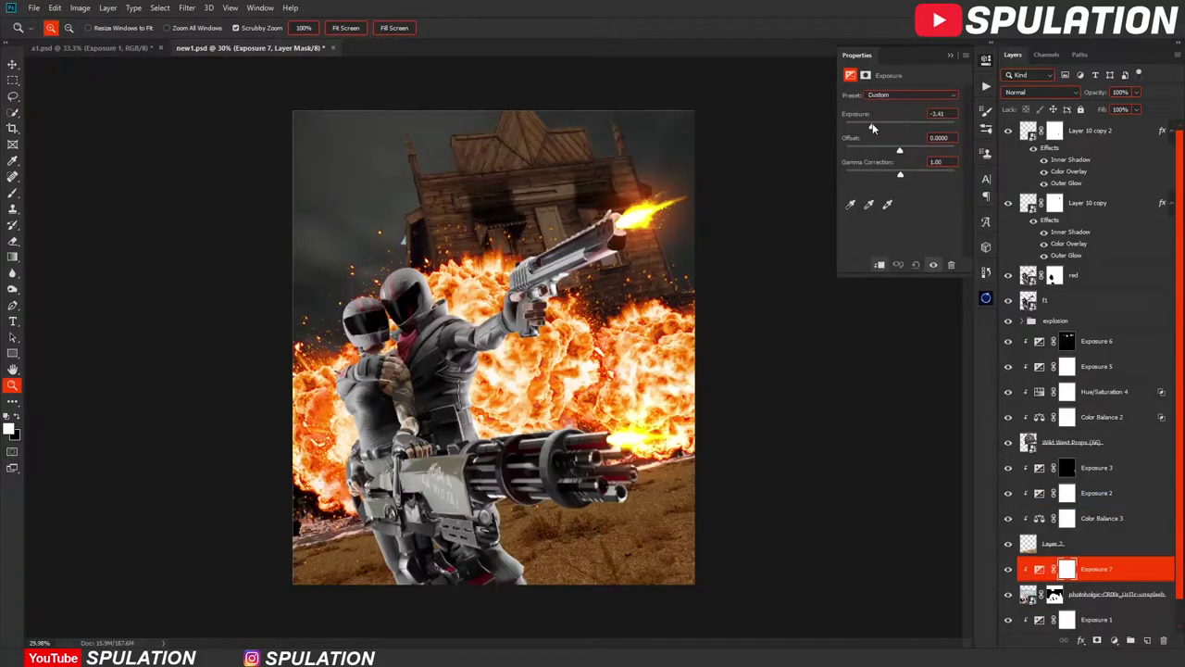
drag(866, 129, 871, 129)
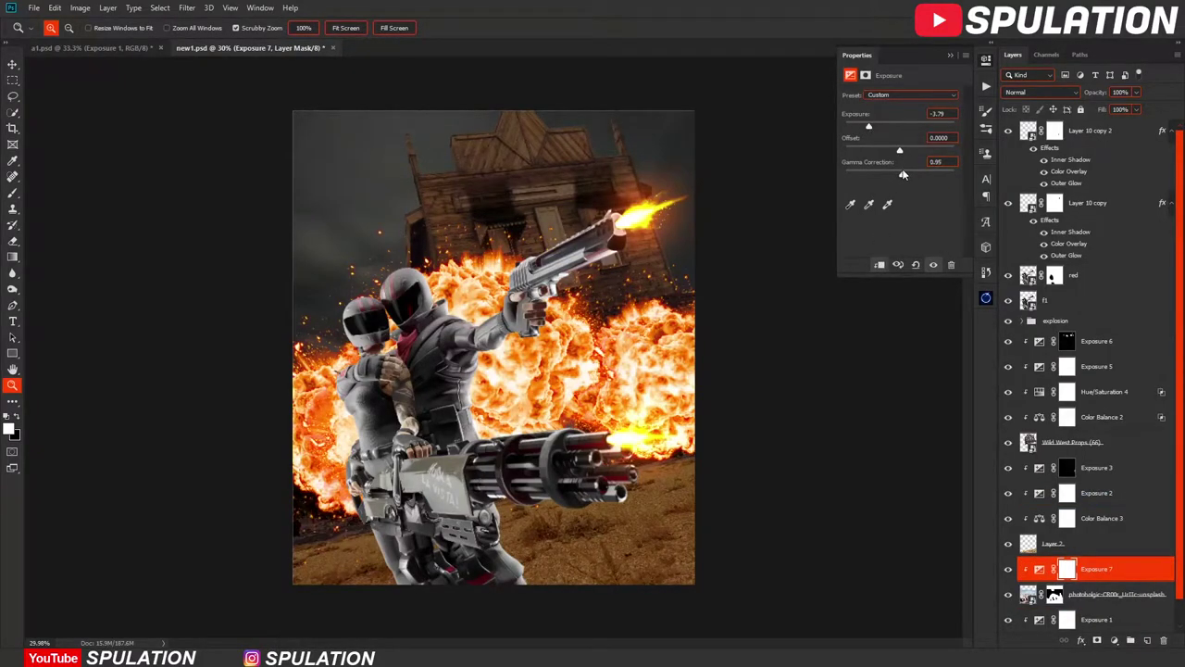
click(1058, 618)
Set a new layer to Screen and paint a soft orange glow from the explosion over the sky at 15% flow.
key(ctrl+shift+alt+n)
key(b)
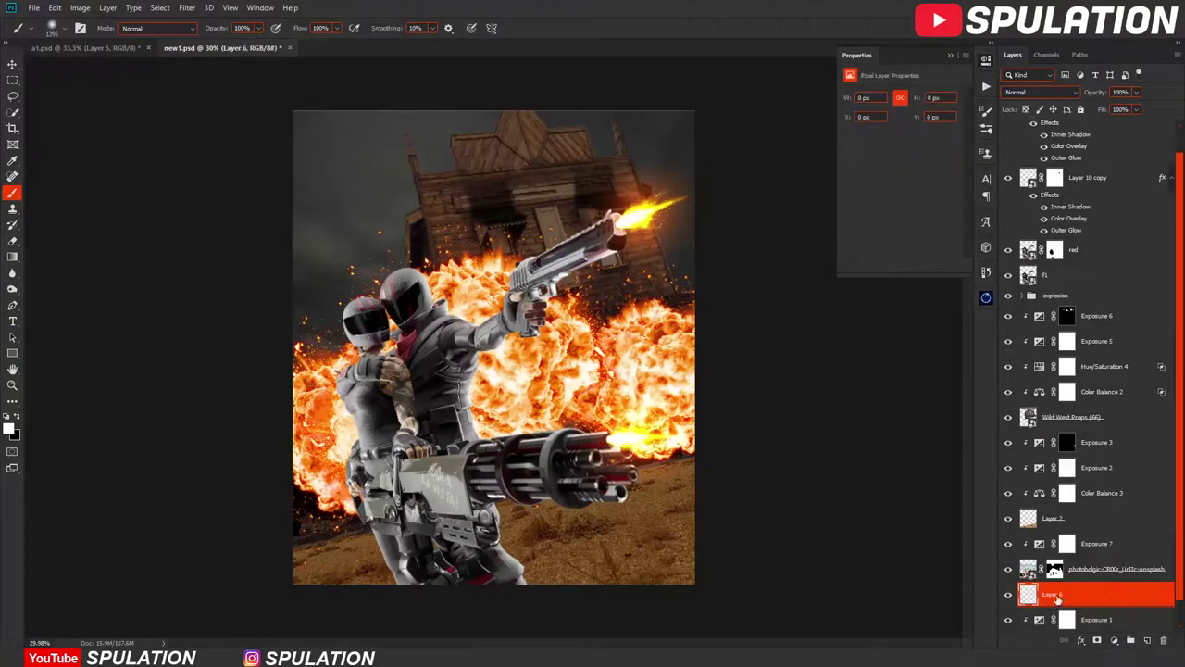
text(back light)
click(1042, 91)
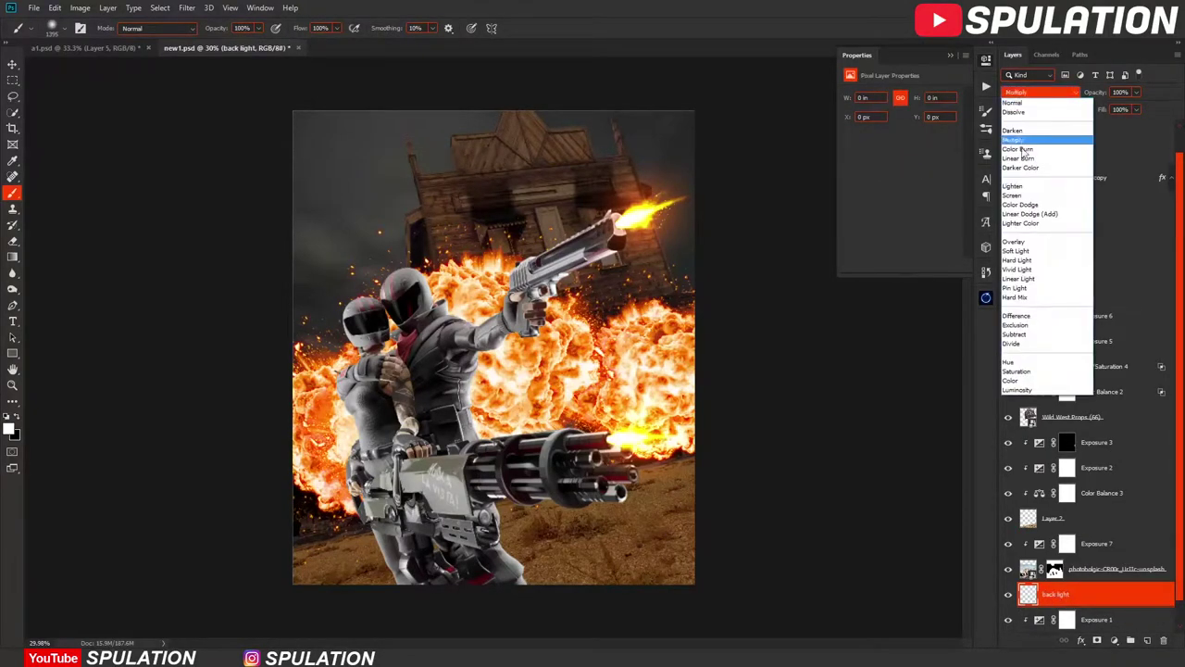
click(1028, 179)
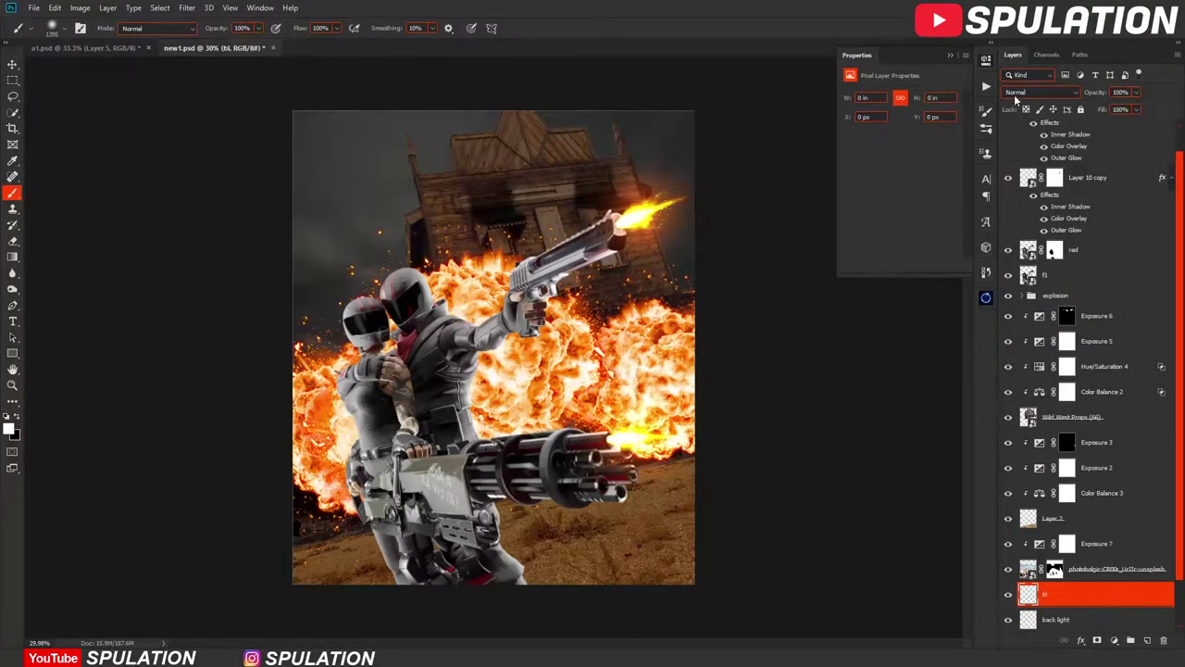
click(1042, 618)
alt+click(597, 350)
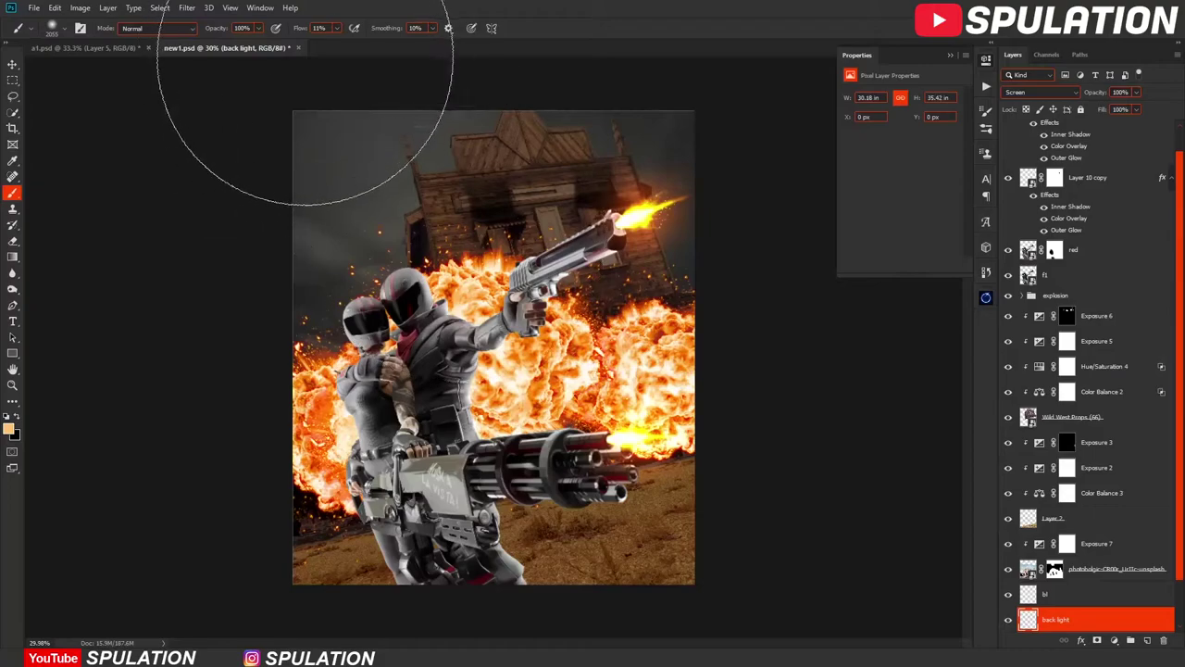
drag(423, 238, 505, 259)
drag(300, 28, 306, 28)
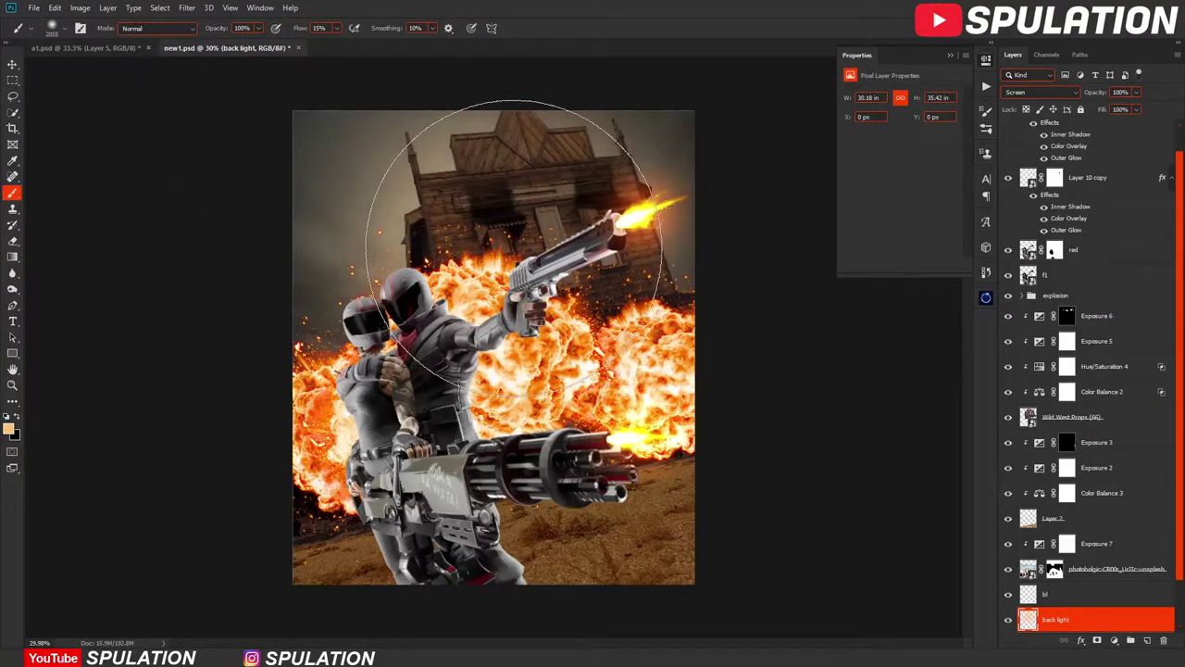
Paint soft light onto the bl layer and change the foreground colour to red.
click(1093, 593)
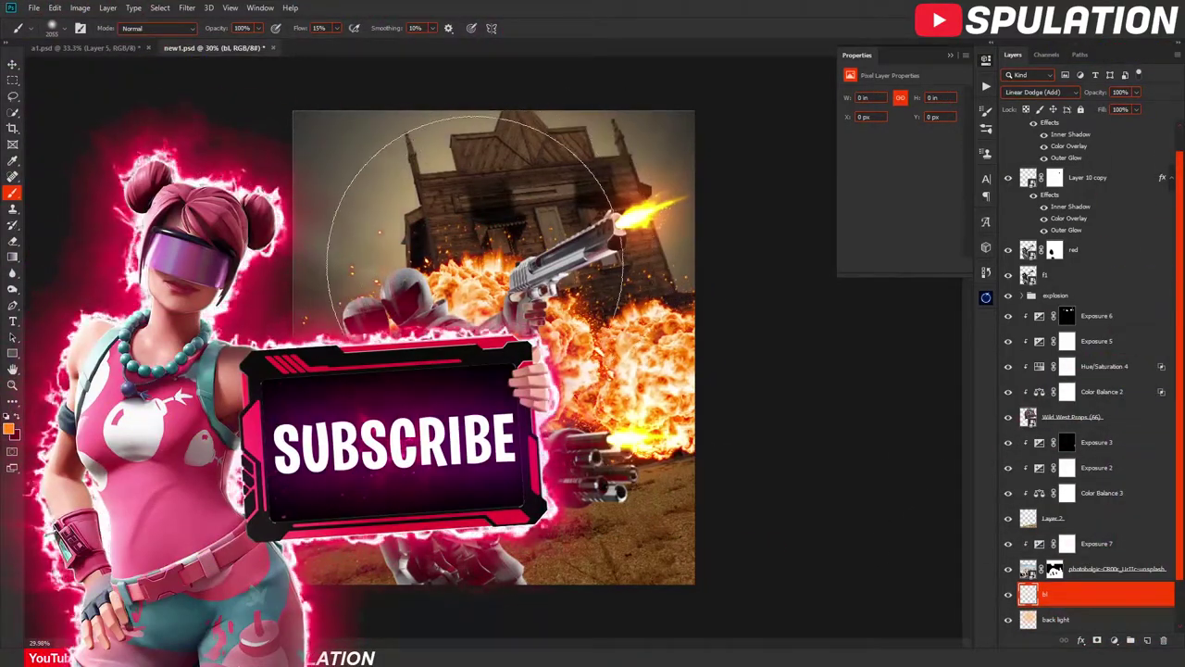
drag(495, 213, 551, 278)
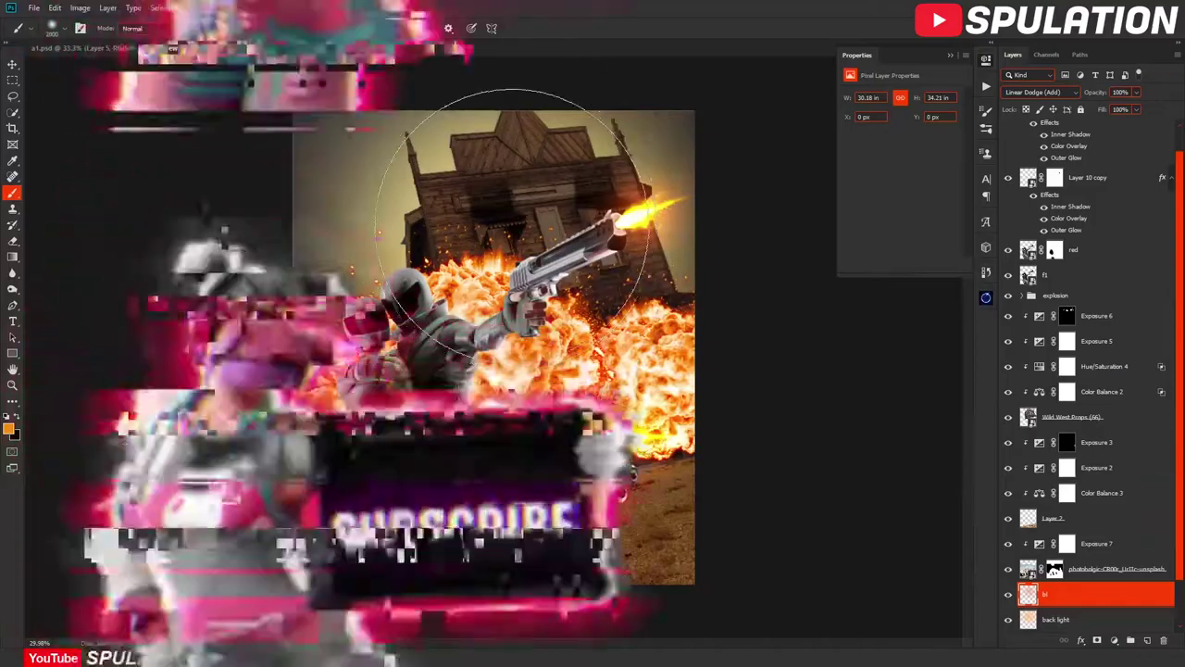
click(12, 428)
click(949, 271)
click(1074, 265)
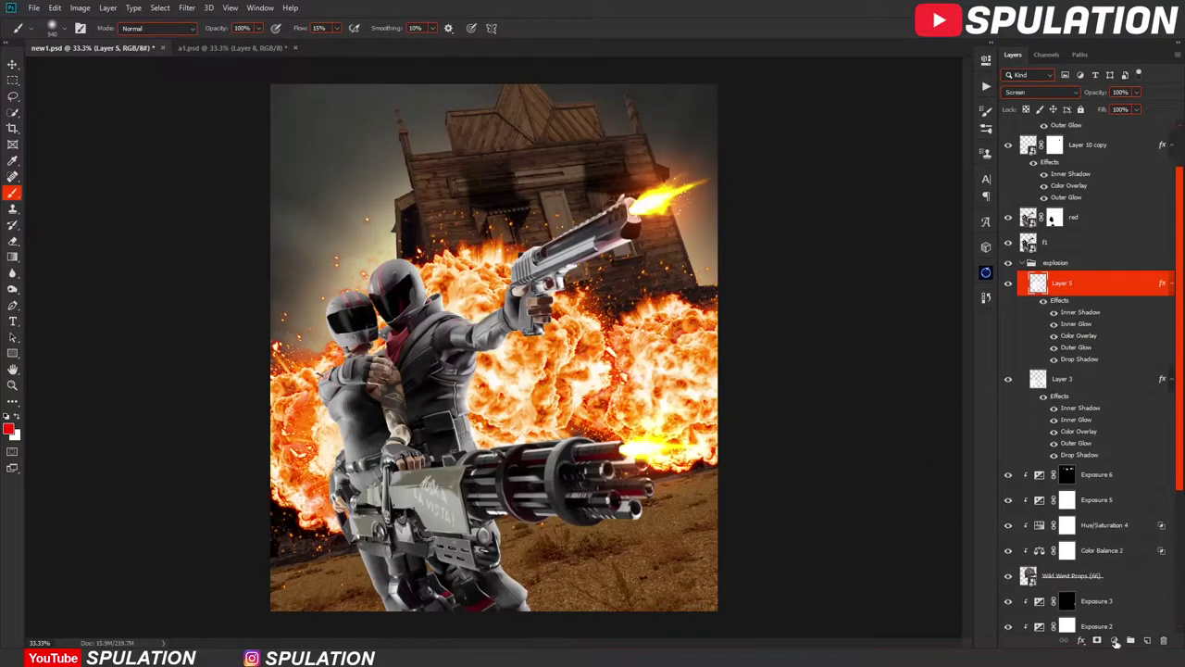
Add an orange Solid Color fill with an inverted mask and a brush of about 1506 px for glow.
click(1116, 641)
click(1111, 275)
drag(973, 426, 972, 418)
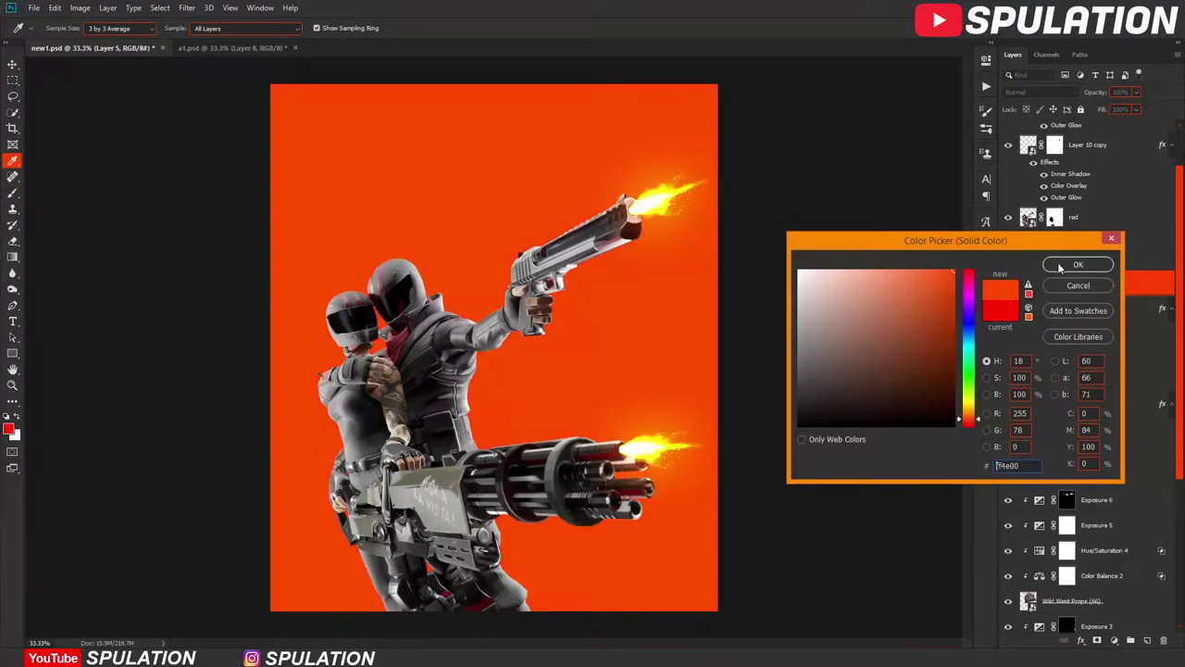
click(1078, 264)
key(ctrl+i)
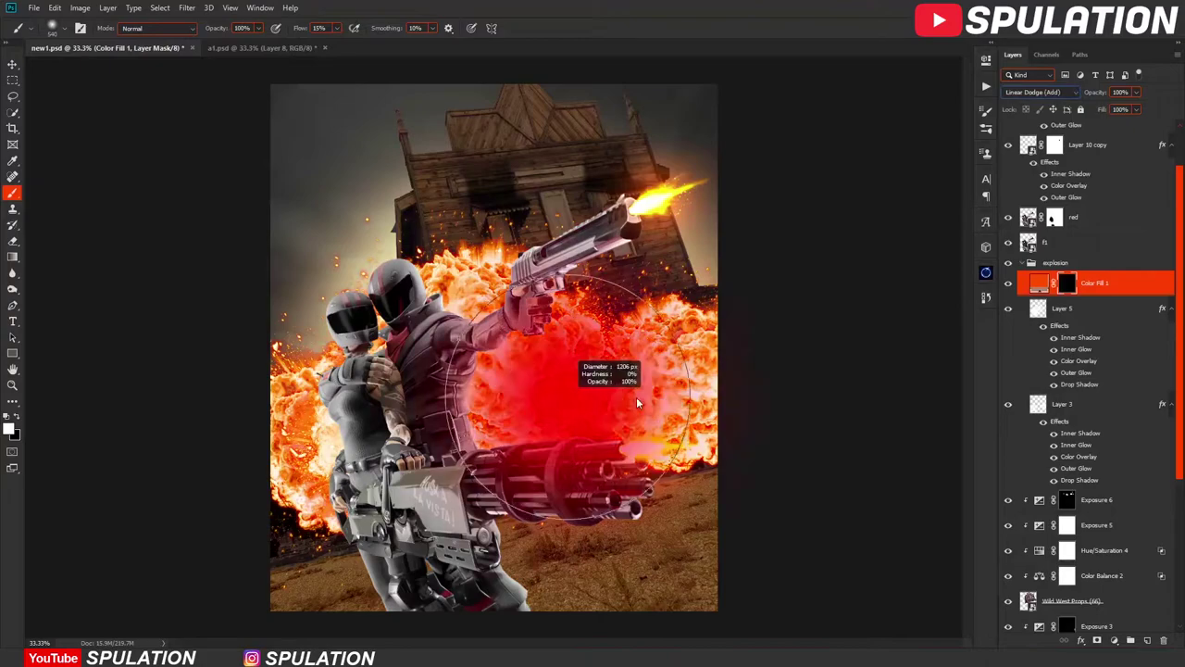
drag(560, 380, 666, 370)
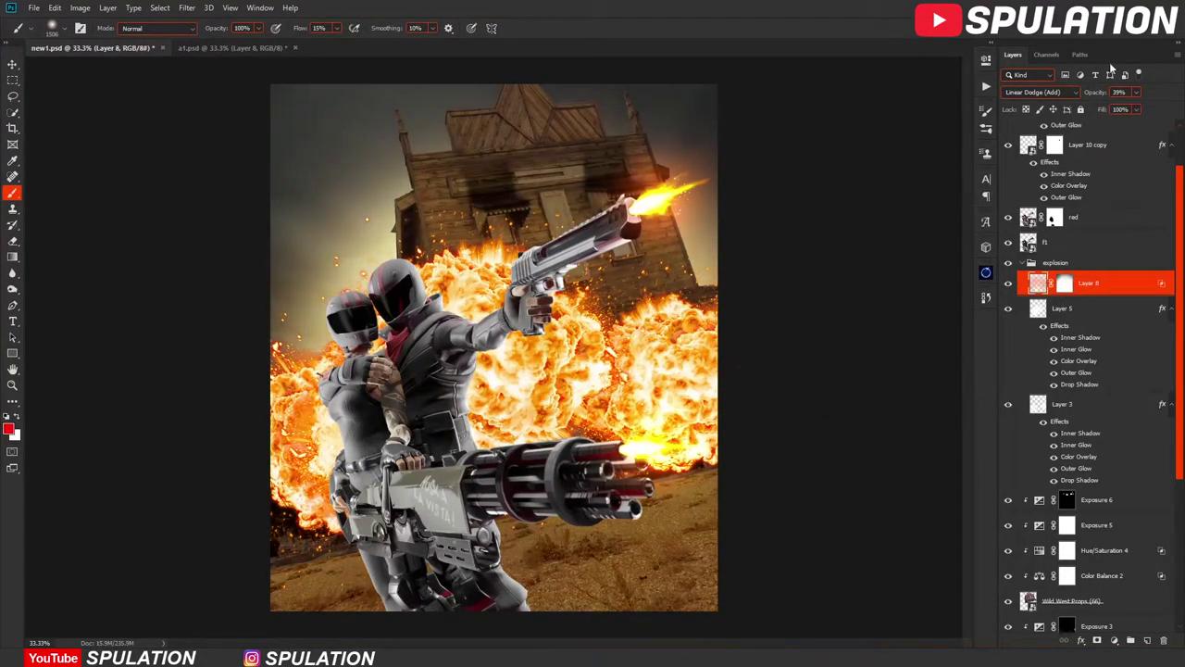
Hide the red and f1 figures and add a pale-yellow Screen fill above the explosion group.
scroll(1092, 277, up, 2)
click(1008, 302)
click(1008, 277)
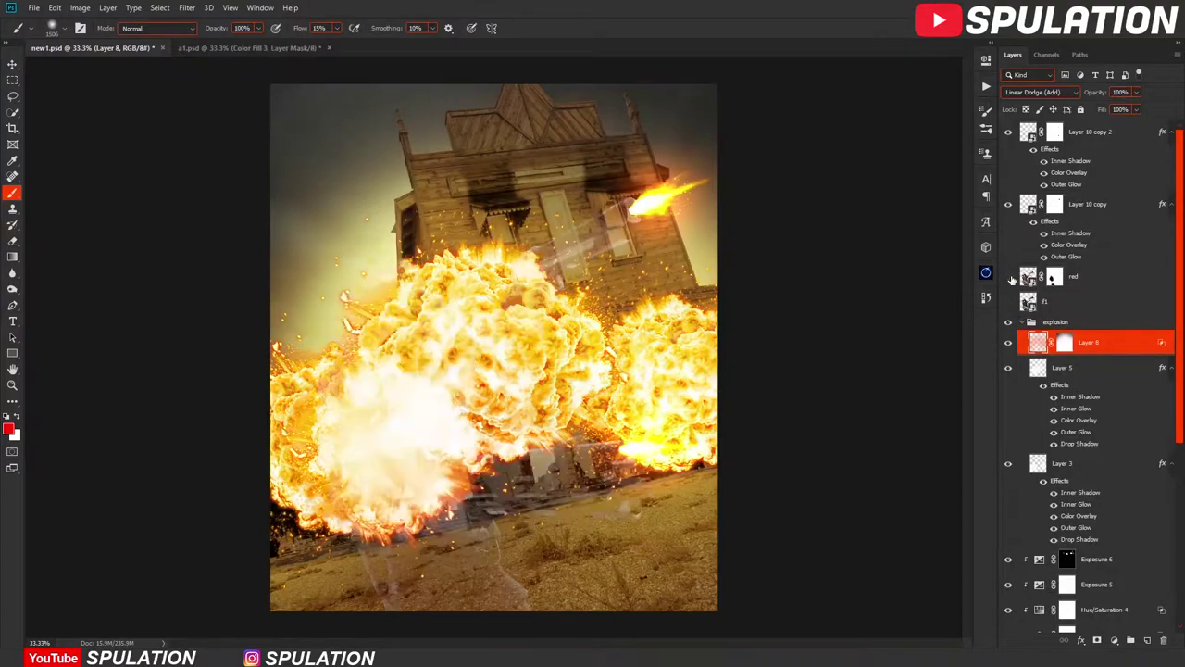
click(1055, 322)
click(1114, 640)
click(1106, 426)
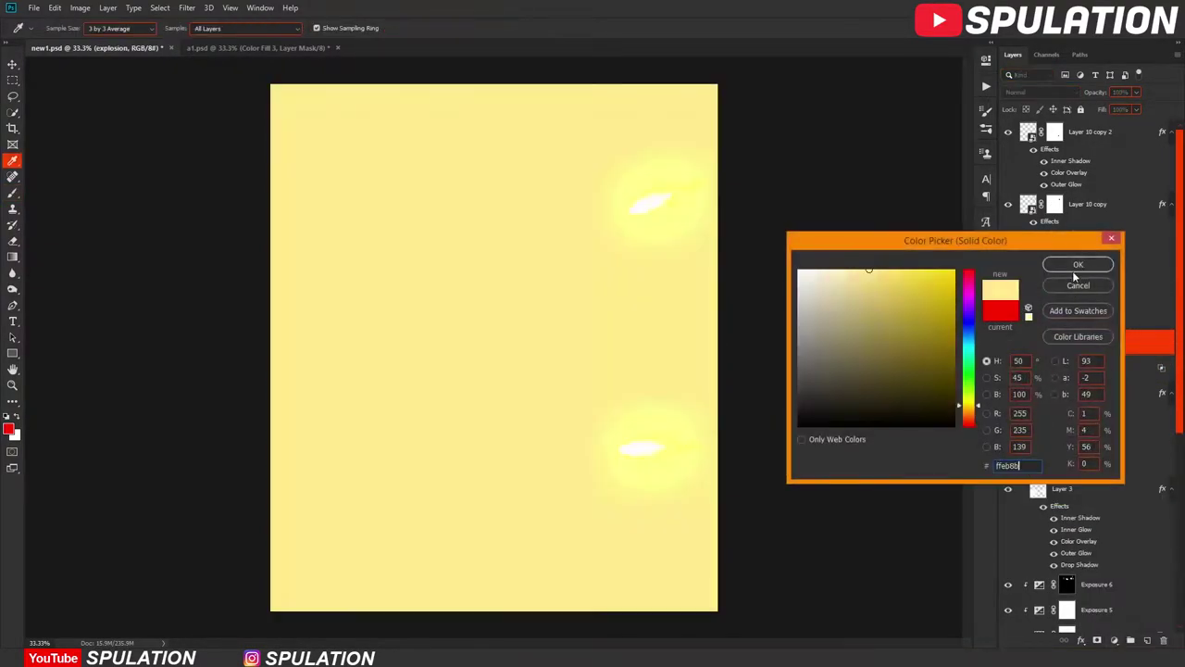
click(1078, 264)
click(1041, 92)
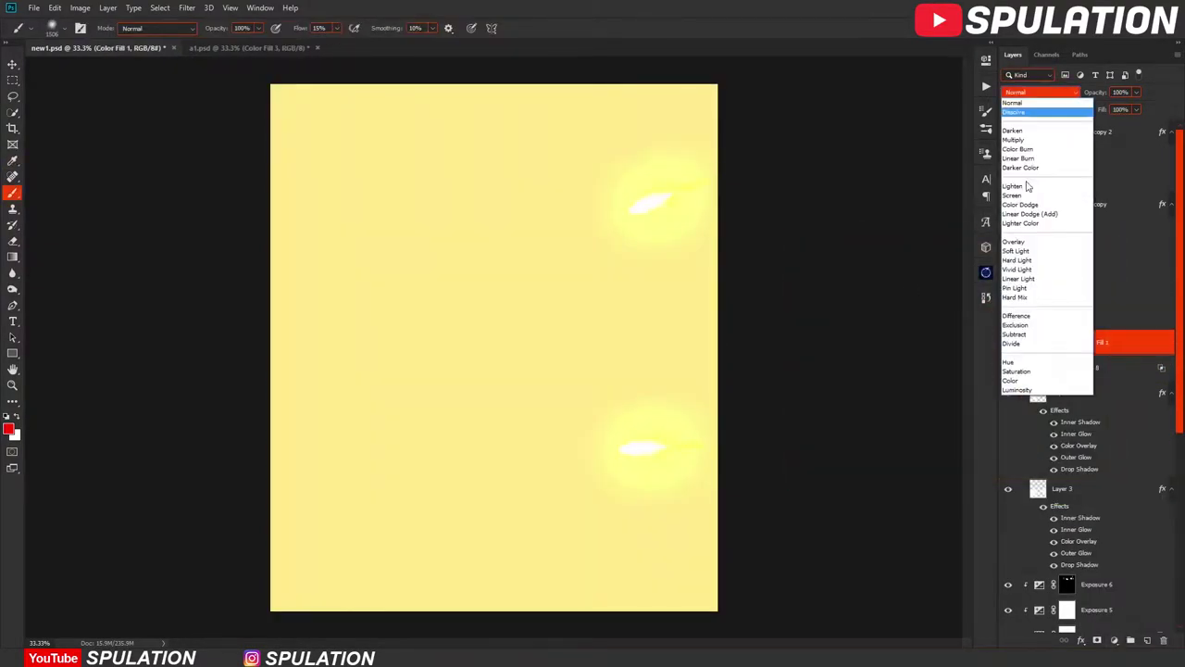
click(1023, 185)
Render Clouds into the yellow fill's mask and group the fill layer.
alt+click(1066, 342)
click(186, 7)
mouse_move(199, 205)
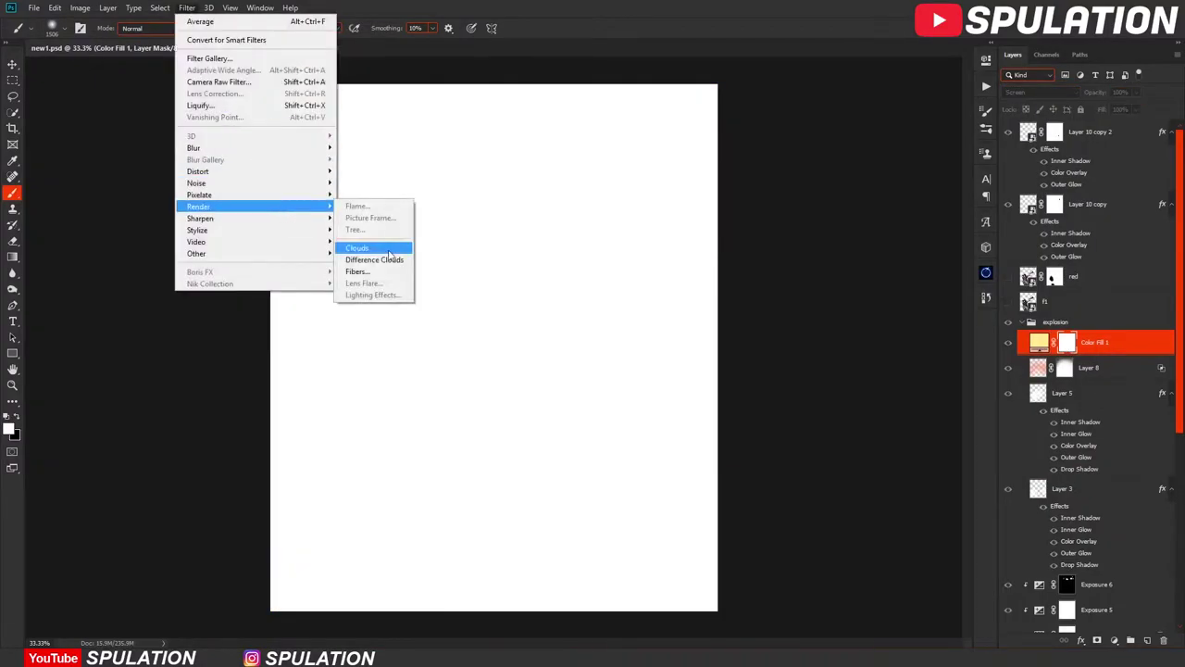
click(361, 246)
alt+click(1066, 342)
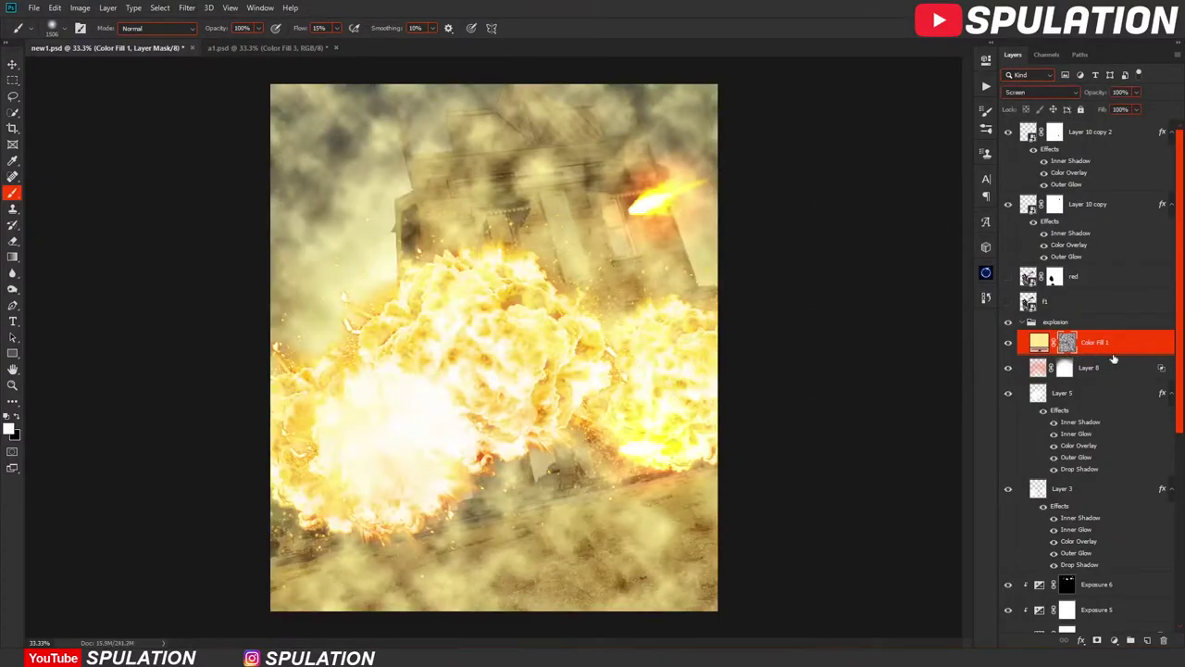
key(ctrl+g)
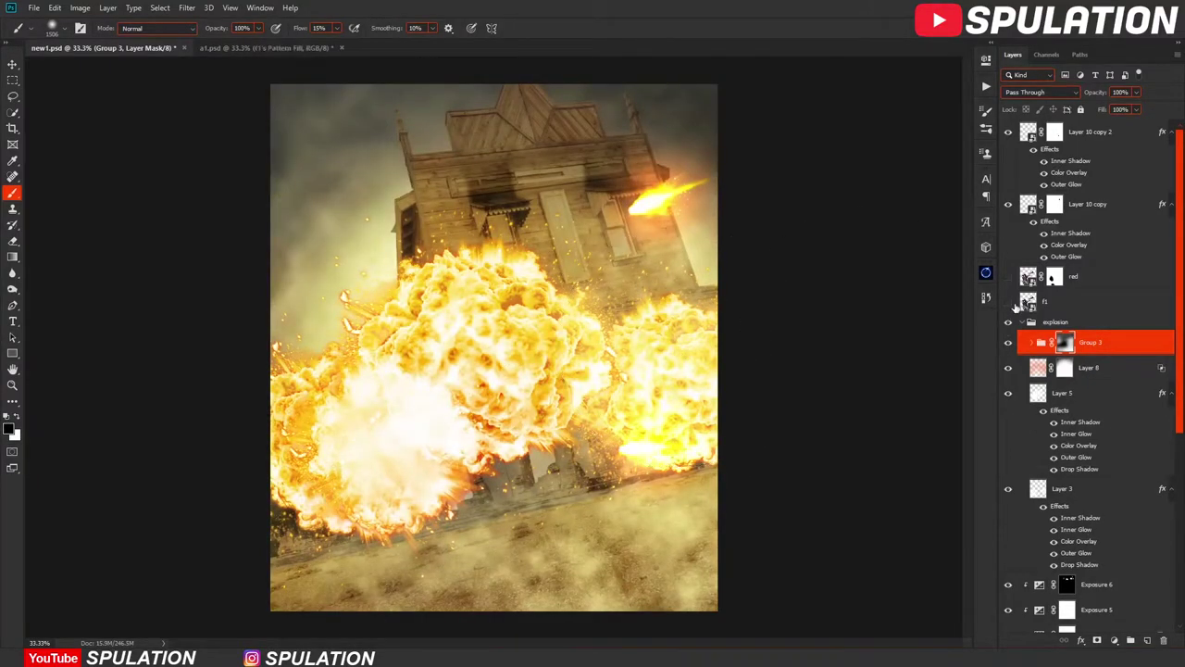
Show the figure layers again and group red and f1 into a group named 'men'.
click(1008, 301)
click(1092, 302)
shift+click(1092, 132)
key(ctrl+g)
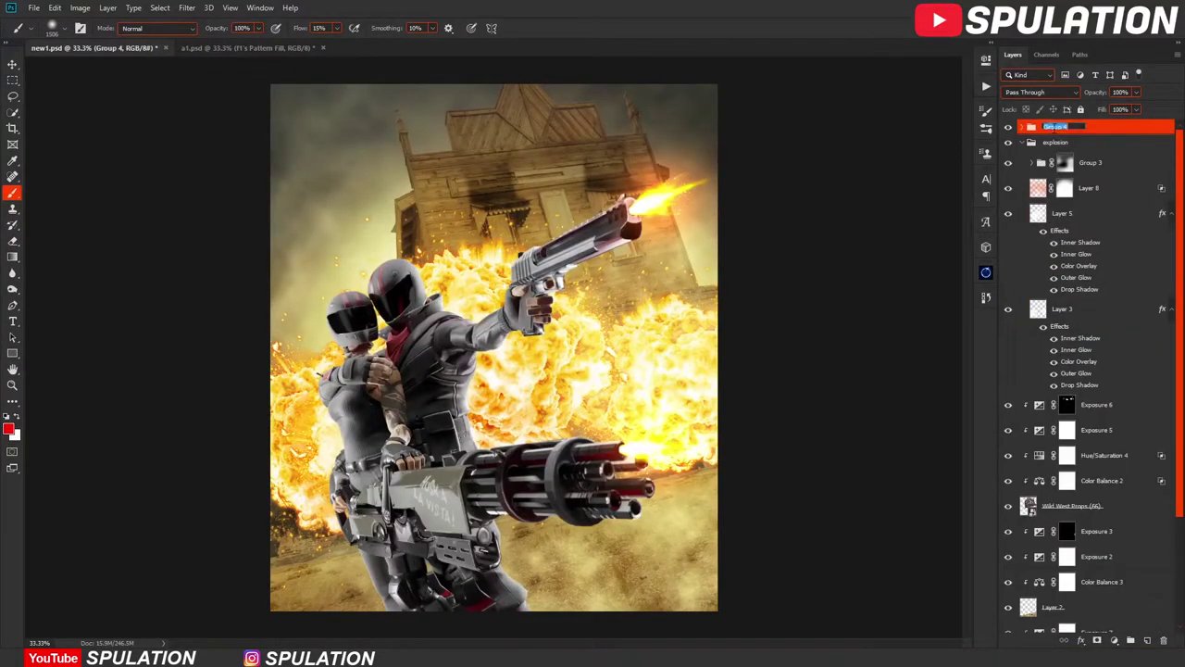
key(Return)
click(1021, 126)
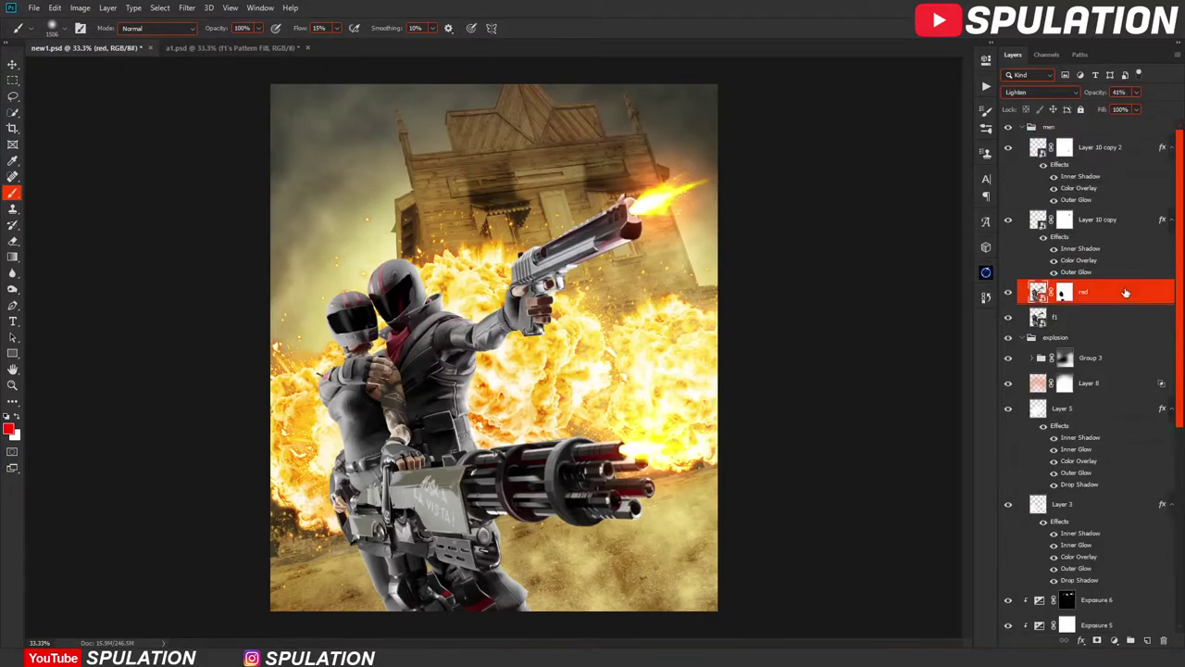
Rename the f1 layer to 'under'.
click(1088, 131)
double_click(1057, 158)
text(under)
key(Return)
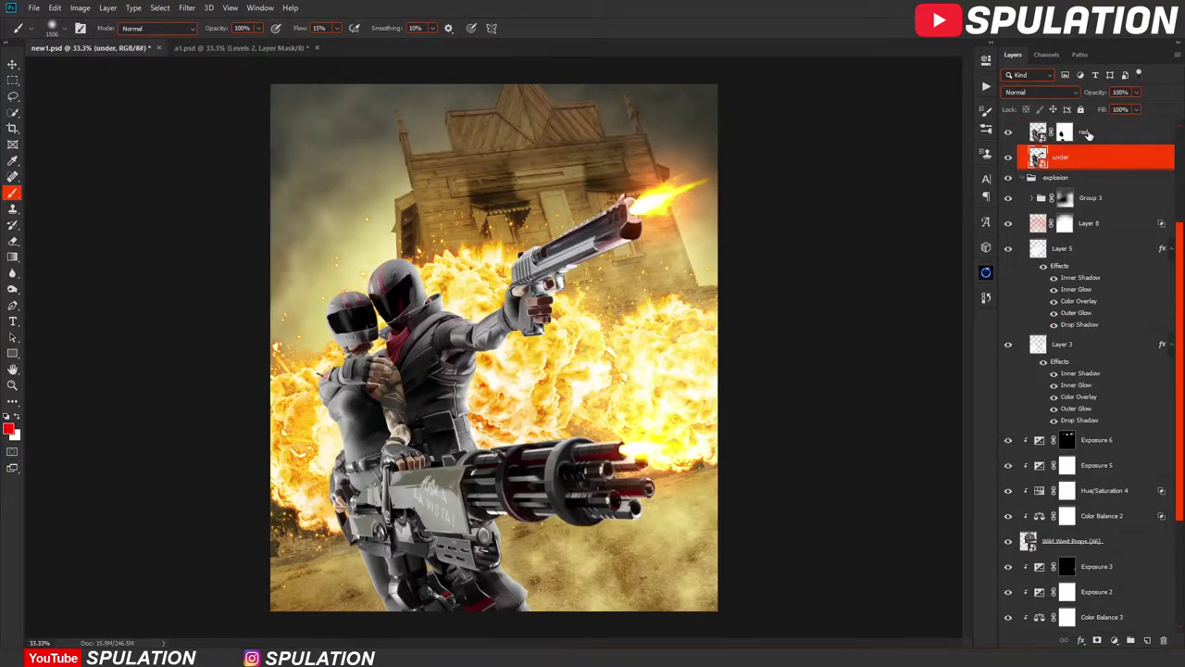
Give 'under' a rocky Pattern Overlay at about 13% scale in Soft Light.
double_click(1101, 162)
click(713, 318)
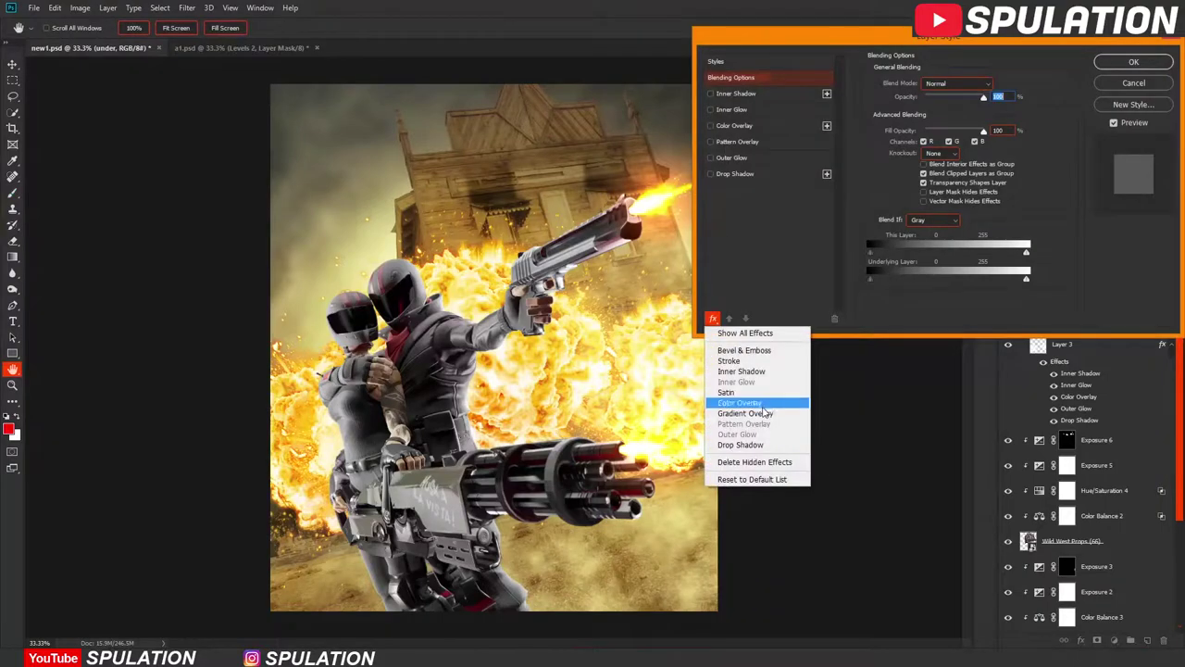
click(741, 345)
click(737, 142)
click(954, 124)
click(889, 172)
double_click(917, 199)
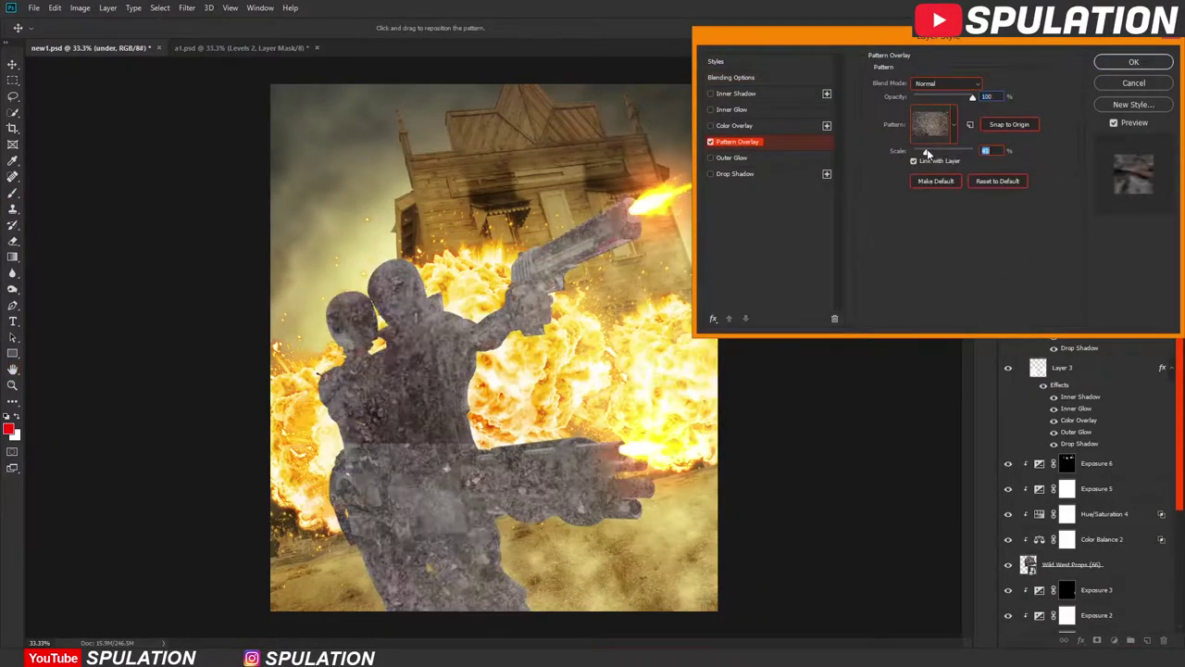
drag(926, 150, 917, 153)
click(944, 83)
click(944, 236)
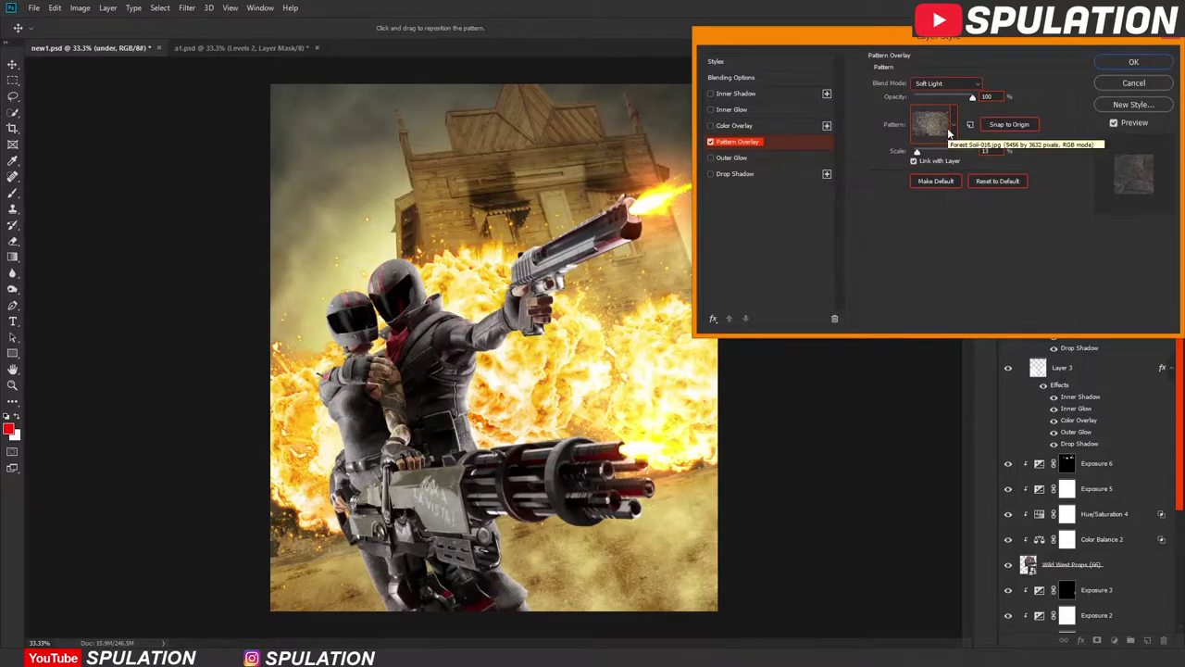
click(1124, 66)
Lower the pattern overlay opacity and convert the effect into its own clipped pattern-fill layer.
double_click(1078, 187)
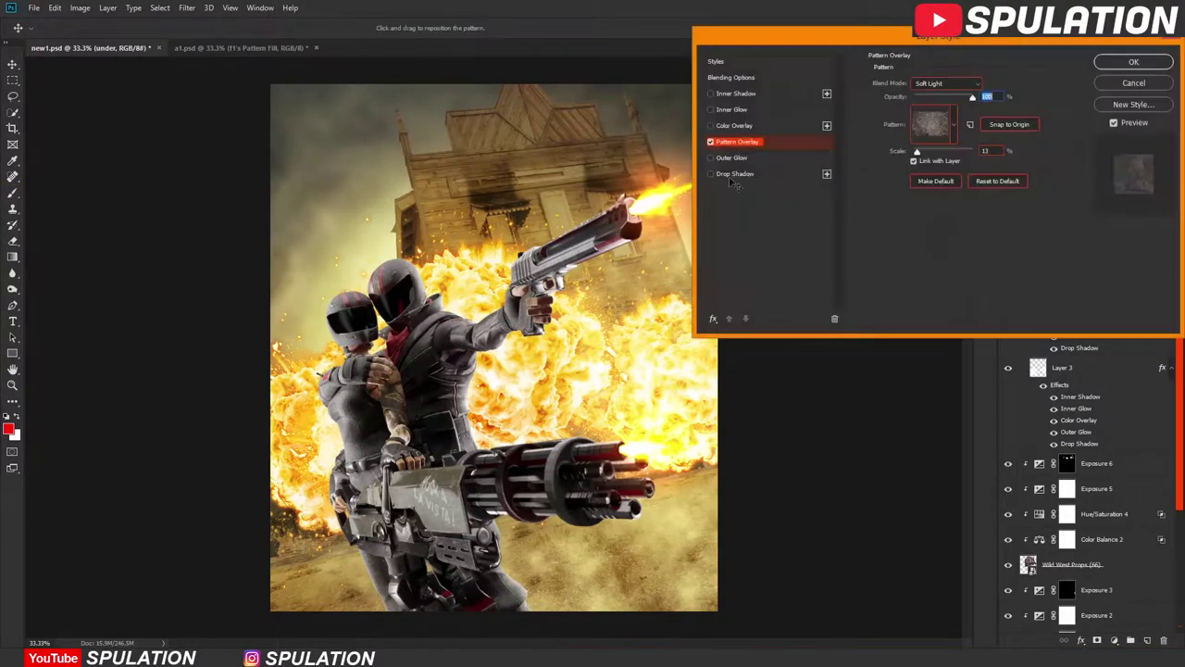
drag(971, 100, 952, 104)
click(1133, 61)
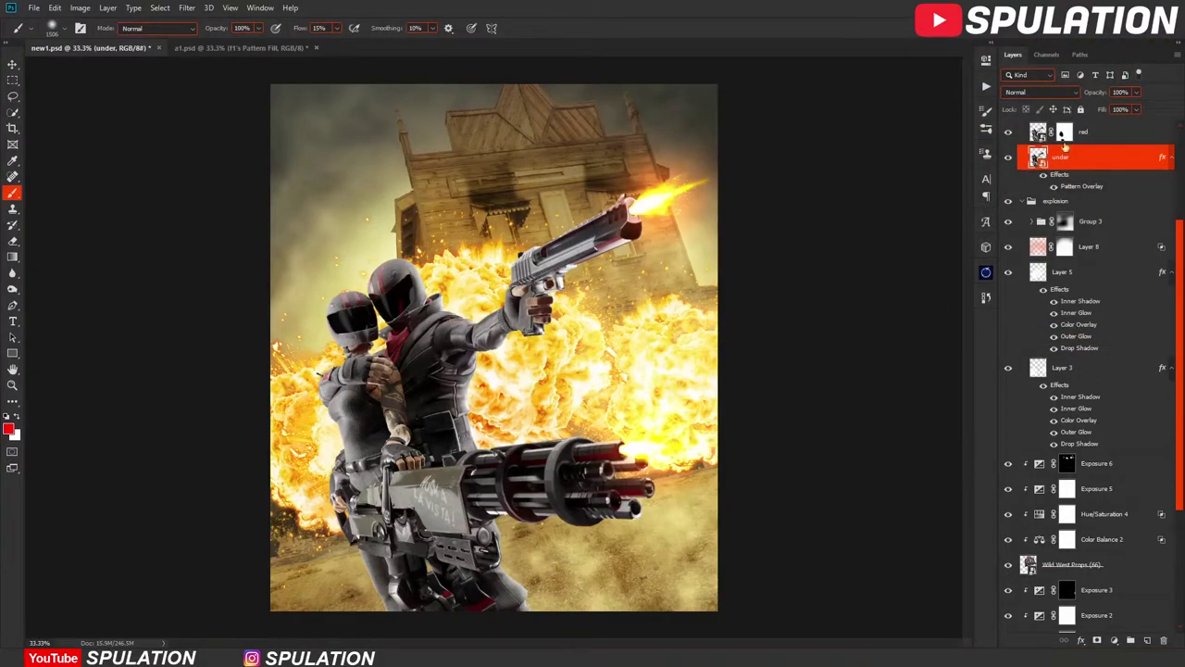
scroll(1065, 149, up, 1)
right_click(1083, 231)
click(1065, 439)
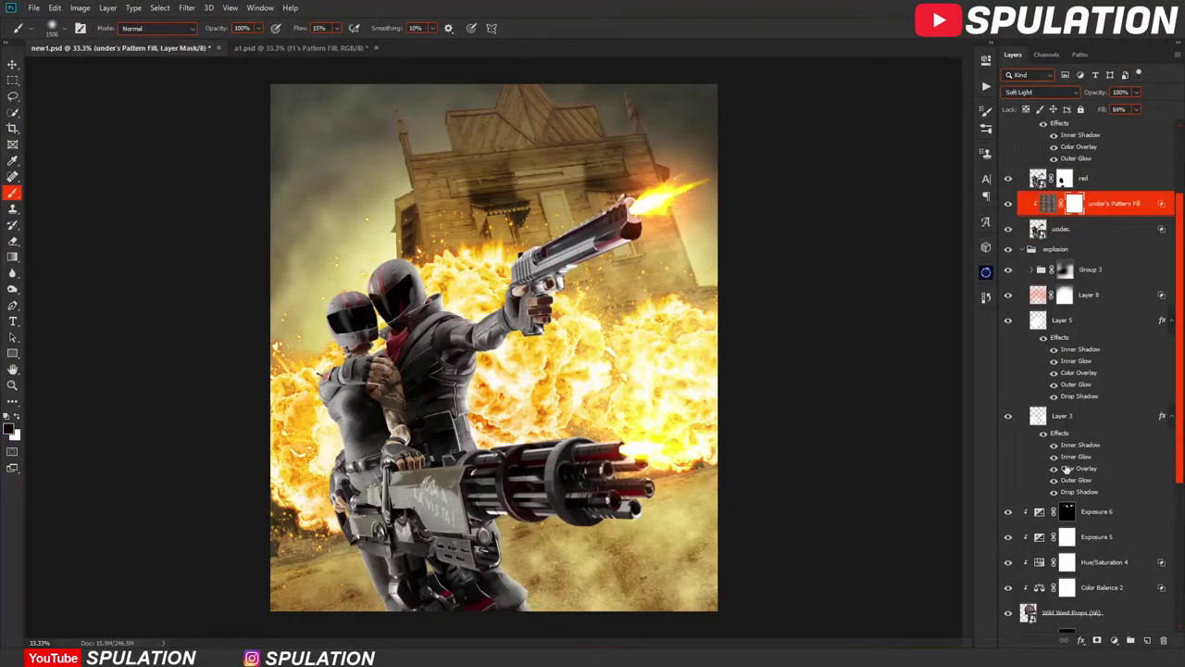
scroll(393, 308, up, 3)
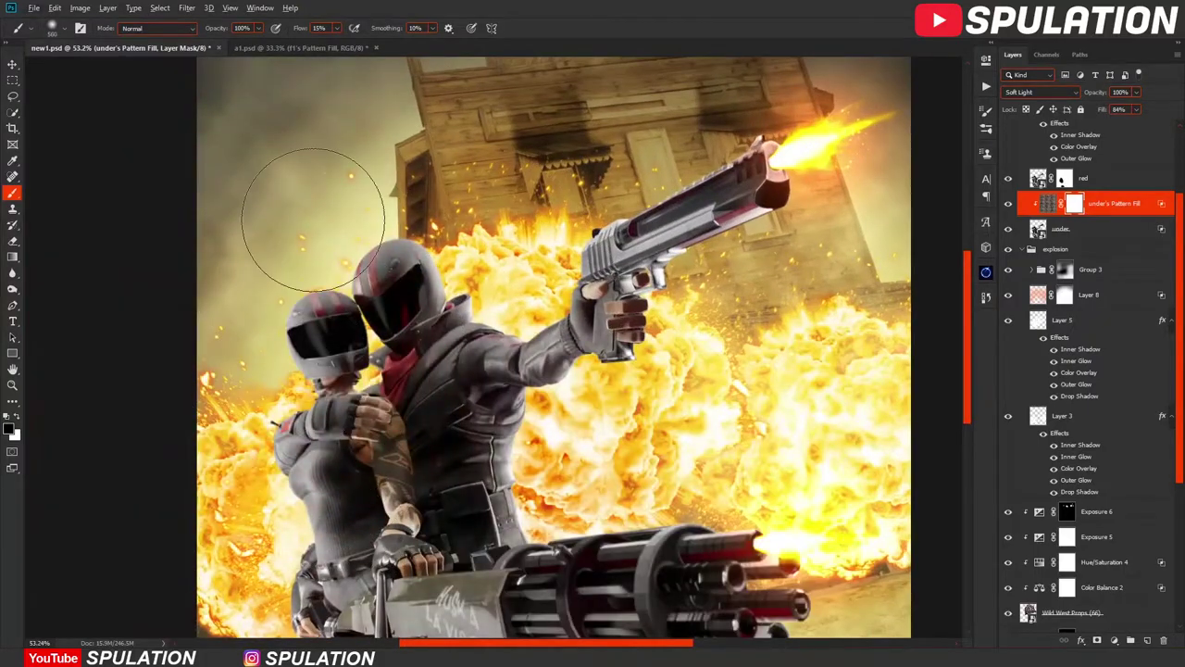
key(bracketleft)
key(bracketleft)
key(bracketleft)
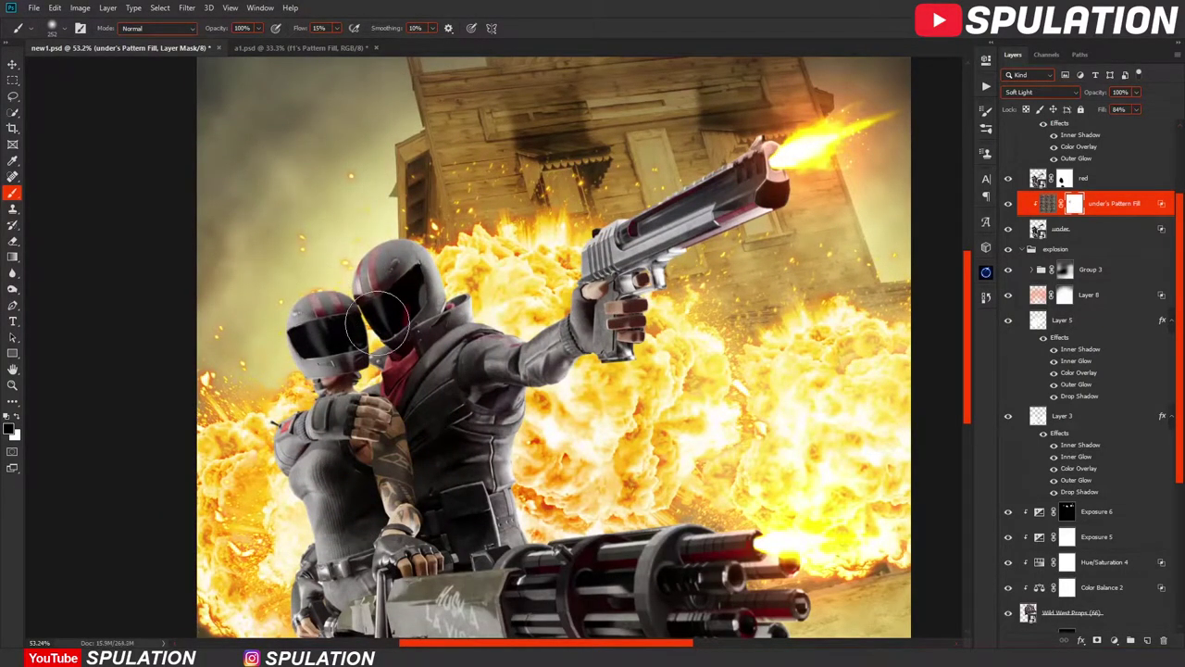
scroll(378, 319, down, 3)
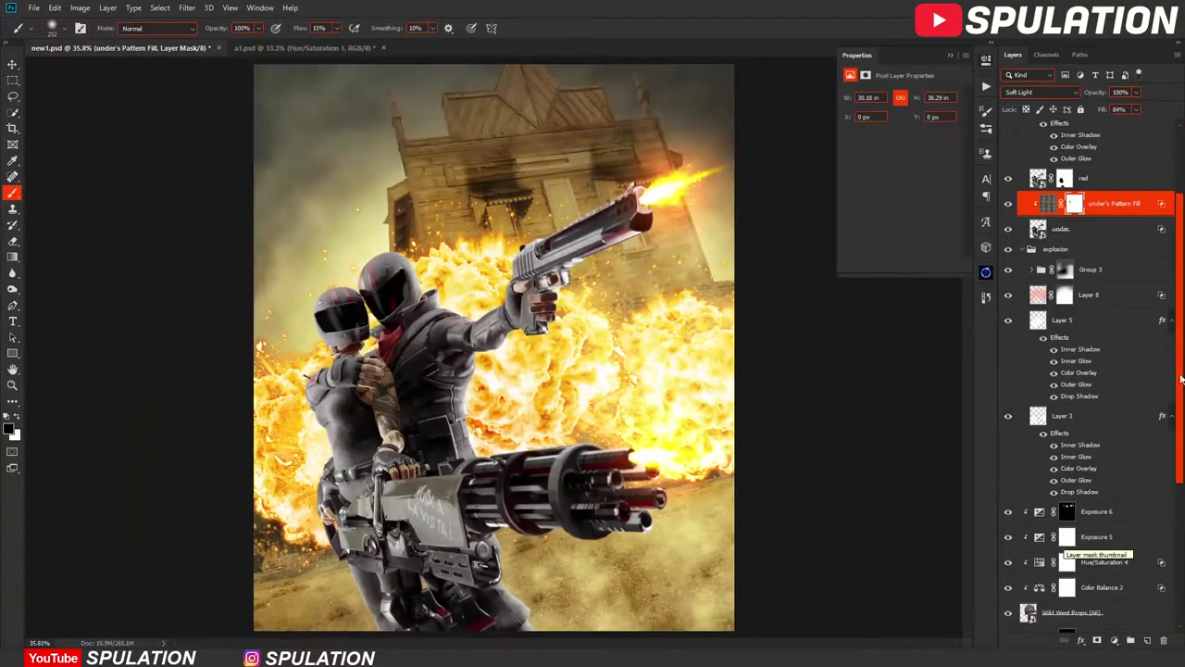
Add clipped Color Balance, colorized Hue/Saturation (Hue 33, Saturation 61, Lightness −10) and Levels layers.
click(1130, 639)
click(1083, 546)
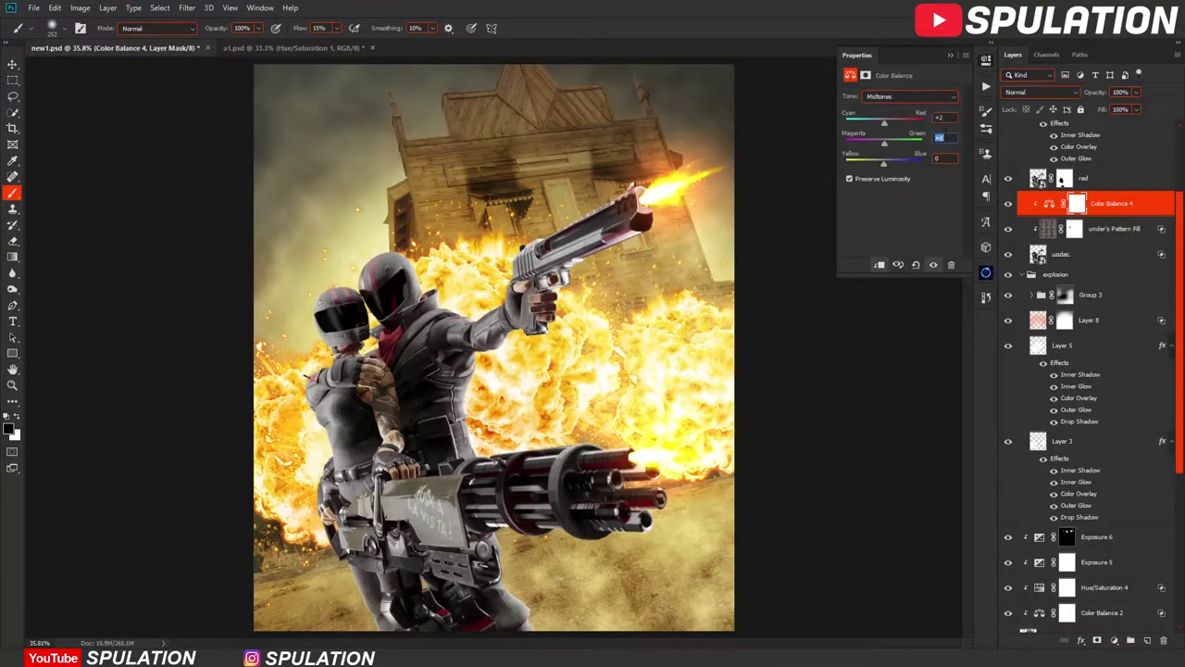
click(1114, 640)
click(1083, 535)
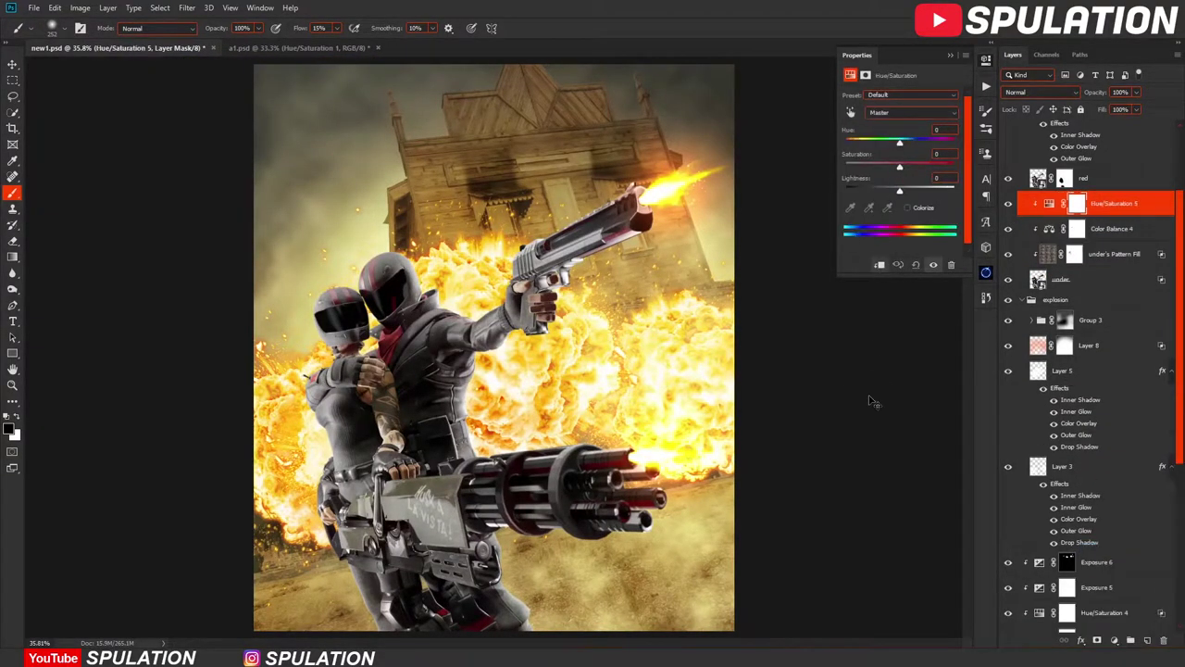
mouse_move(899, 145)
mouse_down()
mouse_move(919, 144)
mouse_move(932, 166)
mouse_up()
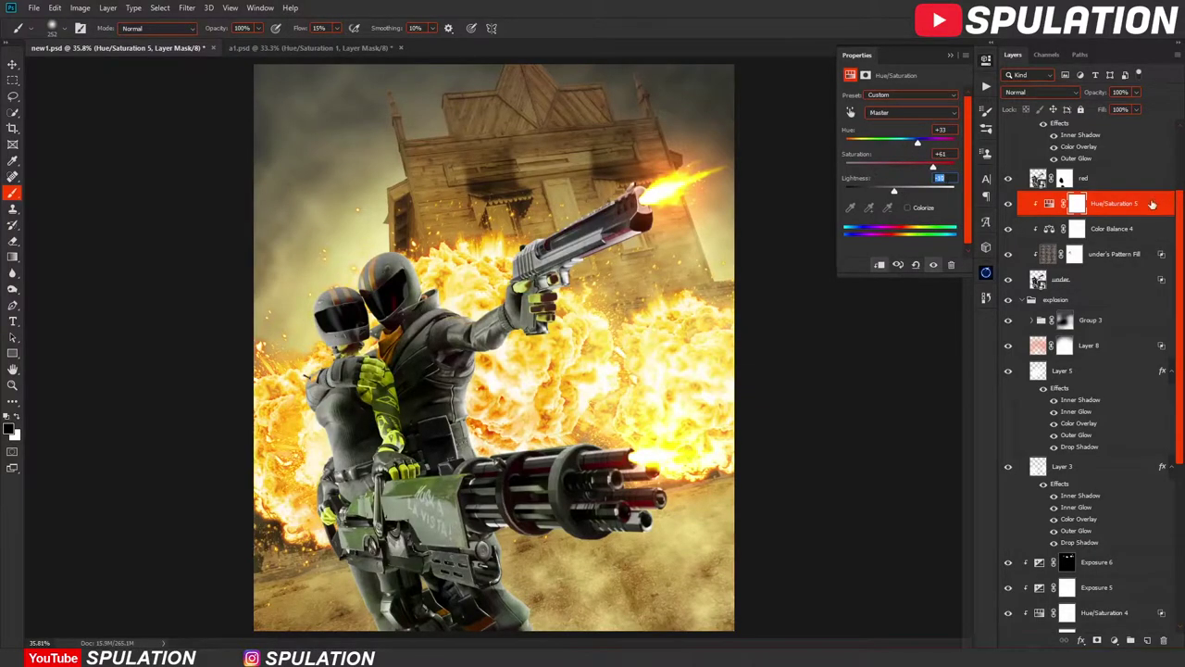
click(908, 208)
drag(936, 163, 918, 170)
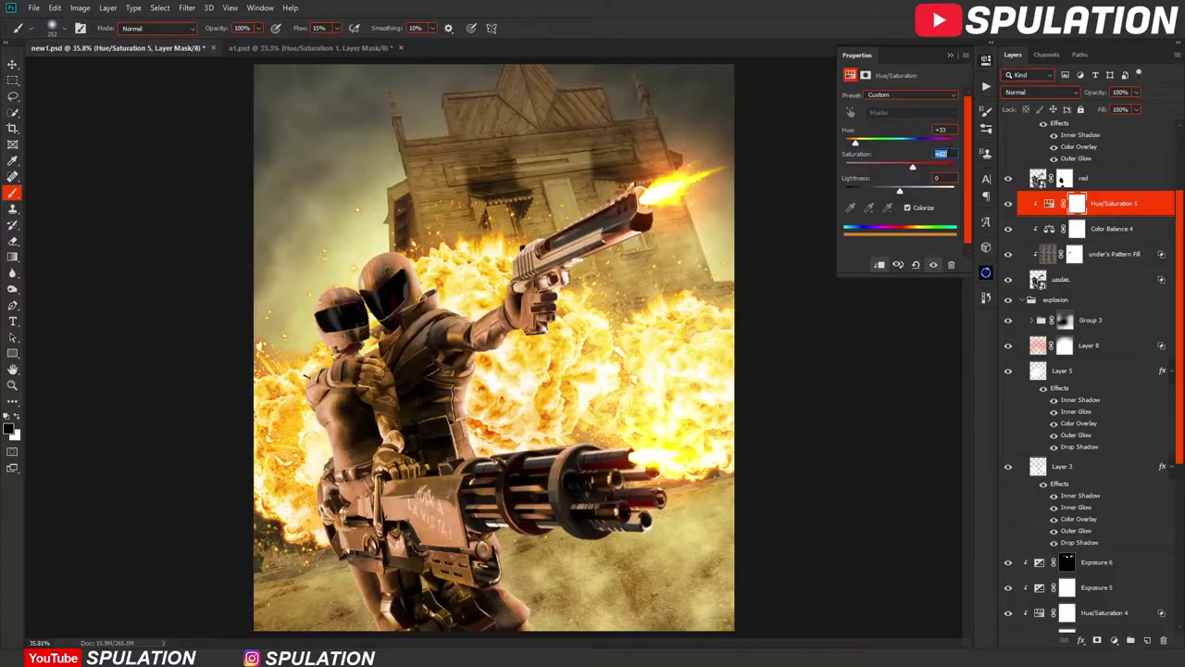
scroll(954, 187, down, 1)
click(1114, 640)
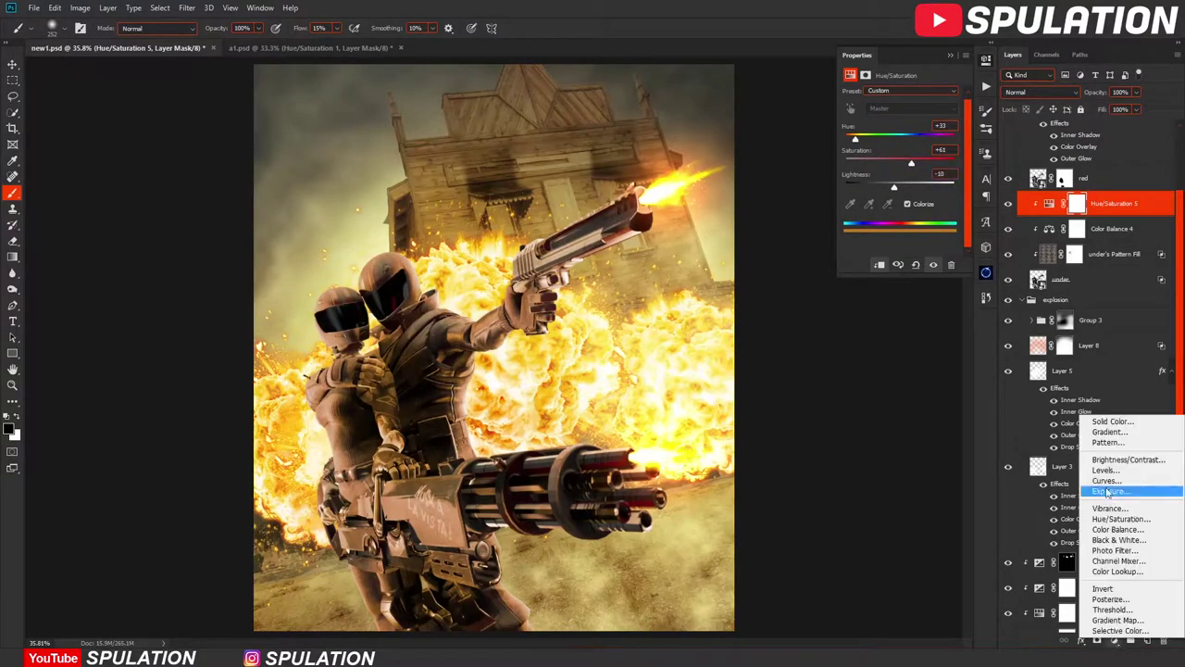
click(1102, 491)
Add an orange Solid Color fill over the soldiers in Screen blend mode.
click(1114, 640)
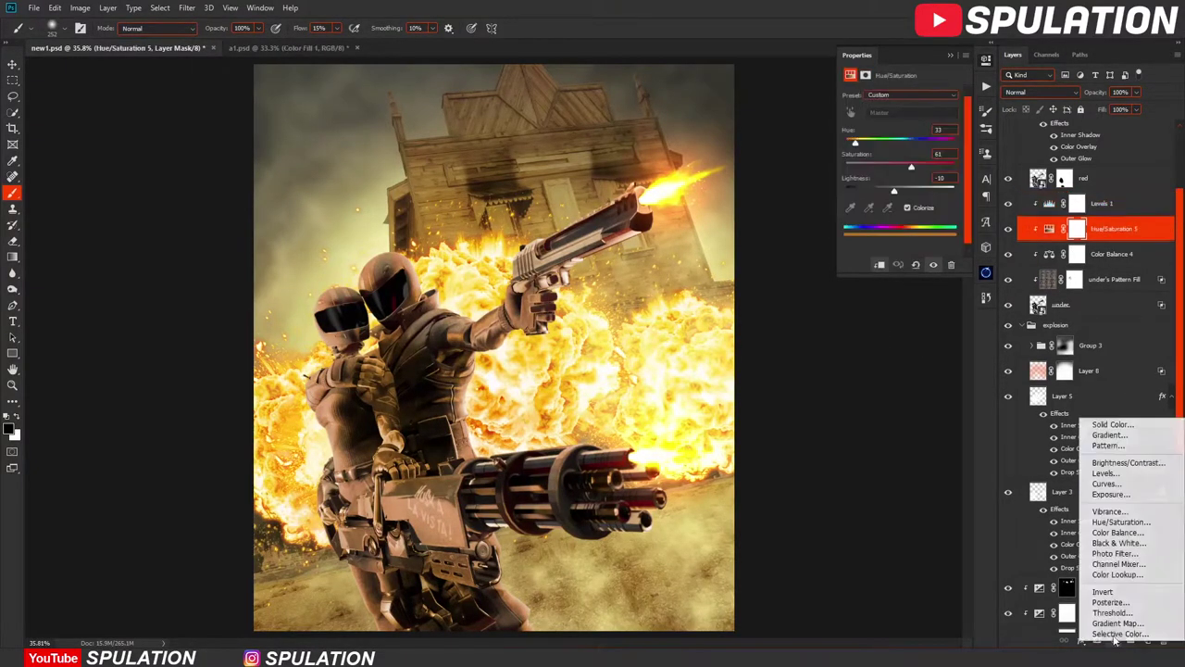
click(1032, 416)
drag(969, 421, 969, 407)
click(1074, 264)
click(1037, 91)
click(1045, 195)
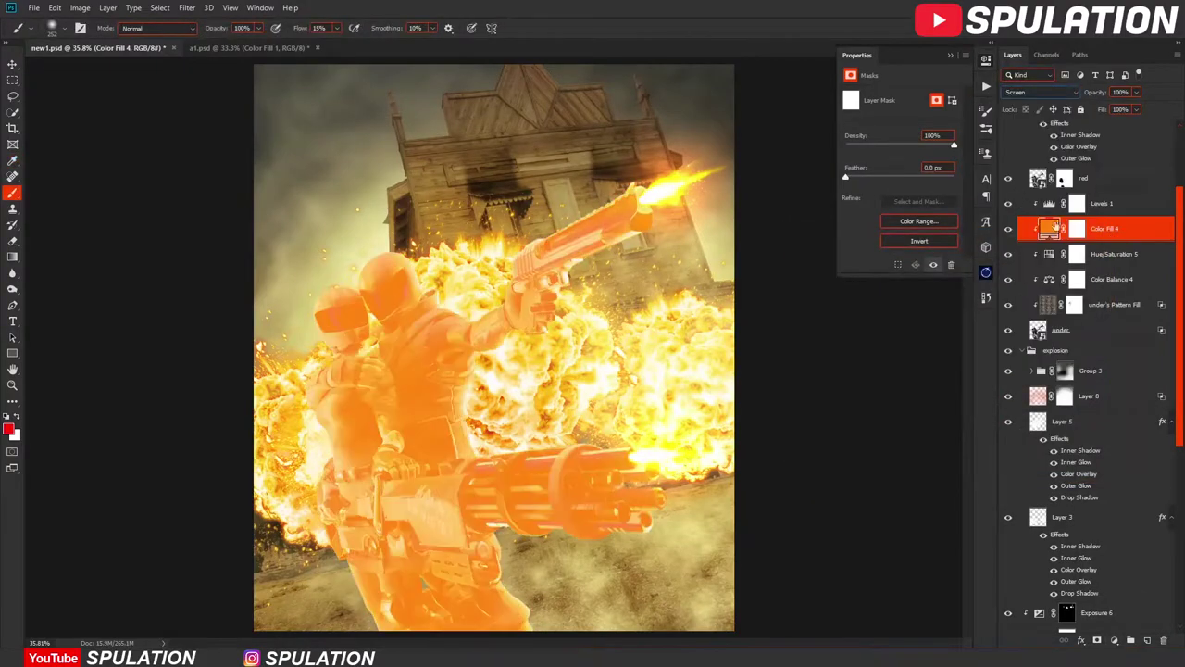
Limit the orange fill via Underlying Layer Blend If: black to 124, white split 177/223.
double_click(1153, 231)
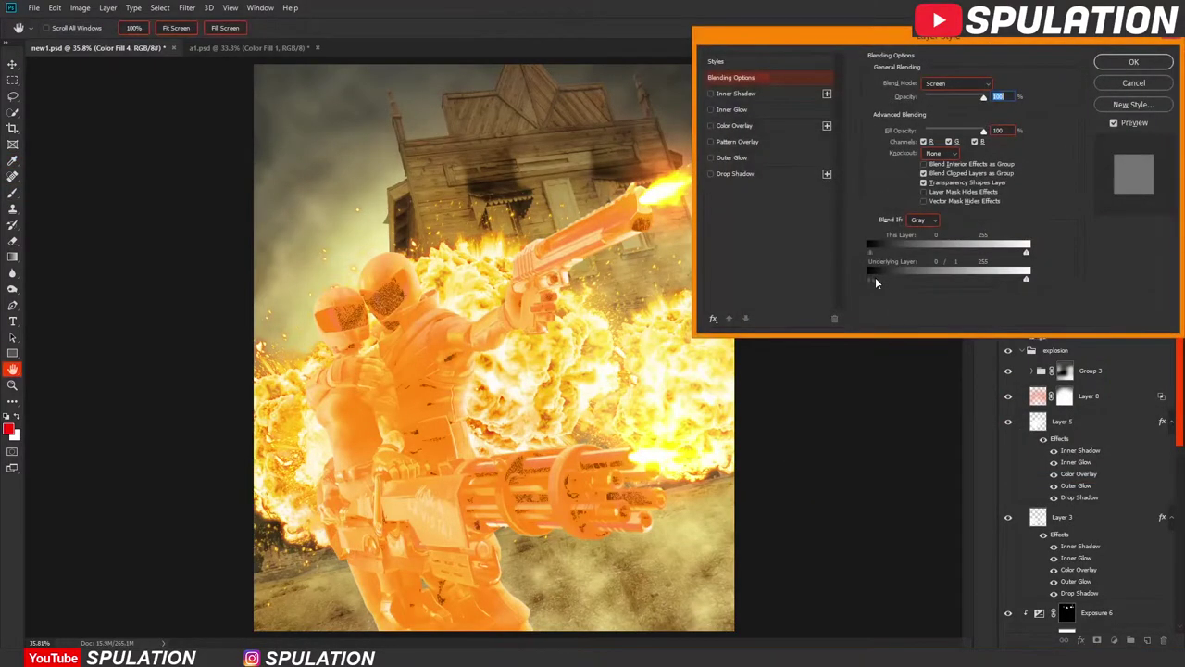
drag(868, 279, 946, 280)
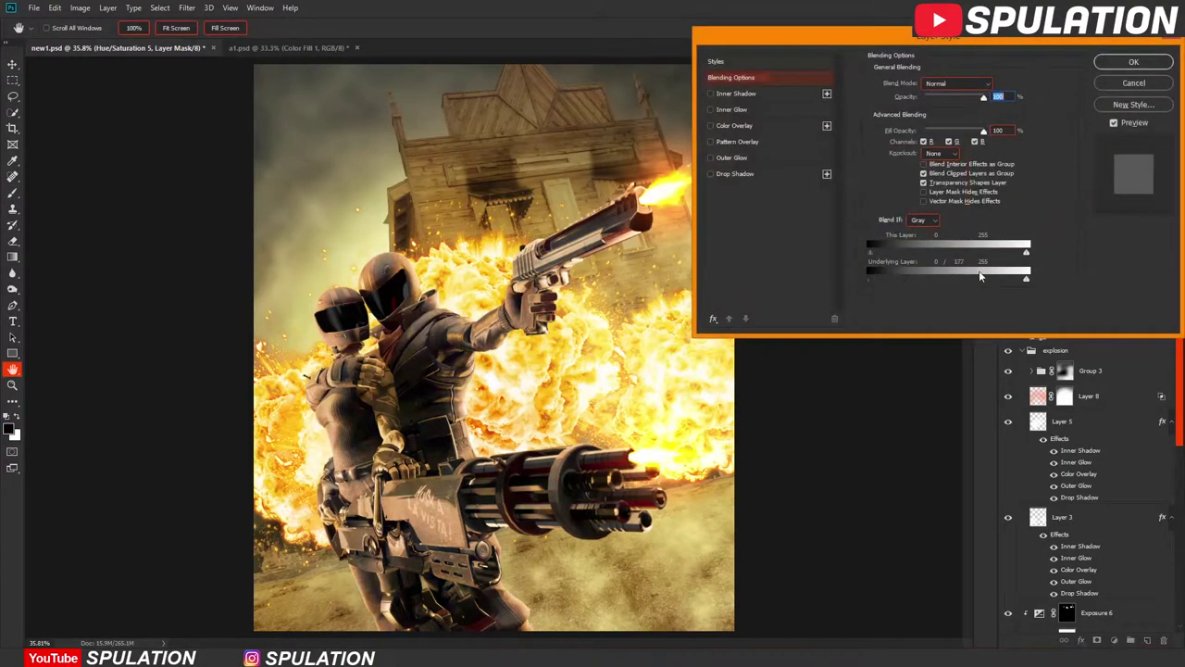
drag(980, 276, 1003, 276)
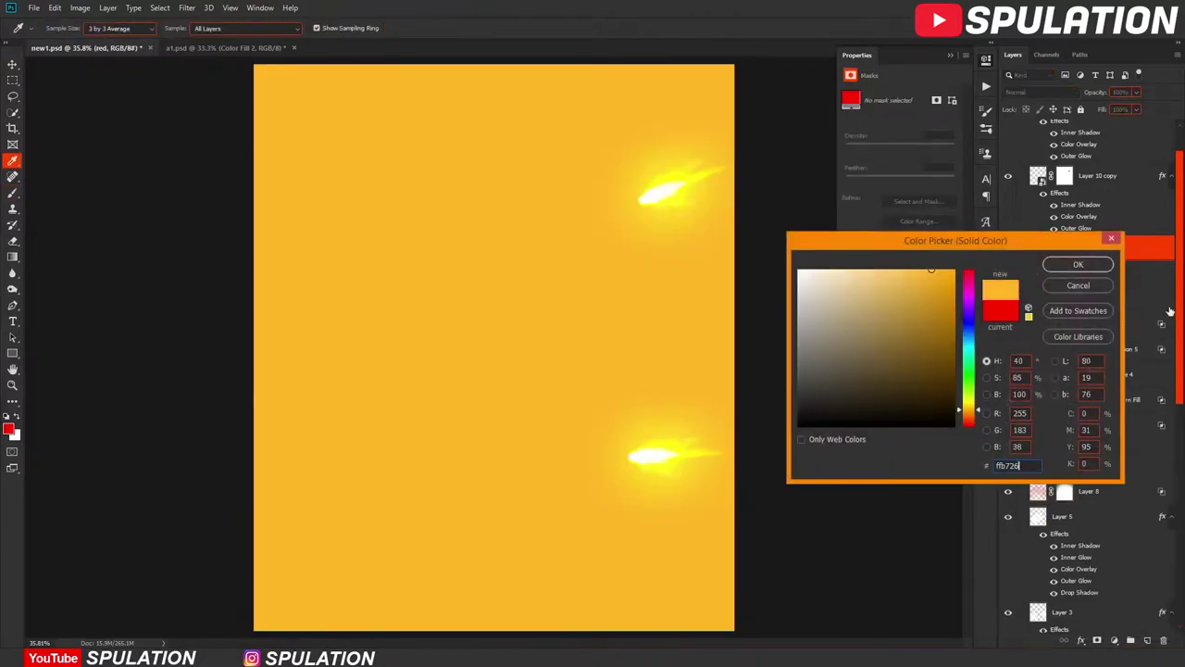
Add a yellow Solid Color fill clipped to the soldiers' red layer, then reselect the red layer.
click(1079, 265)
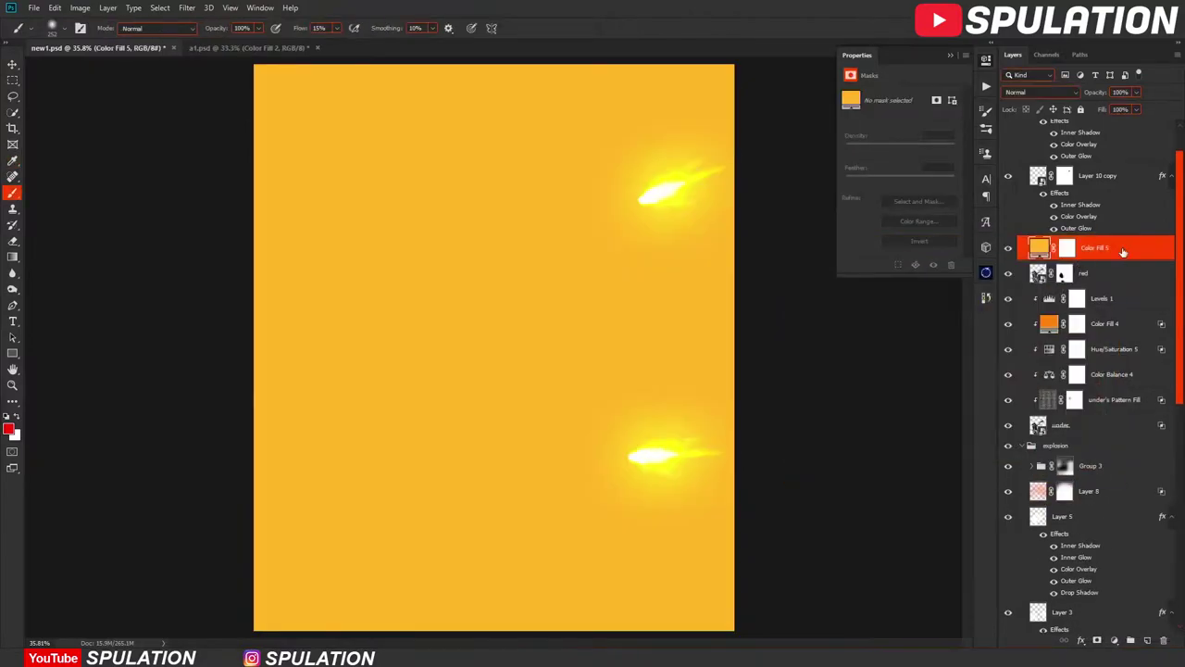
click(1069, 248)
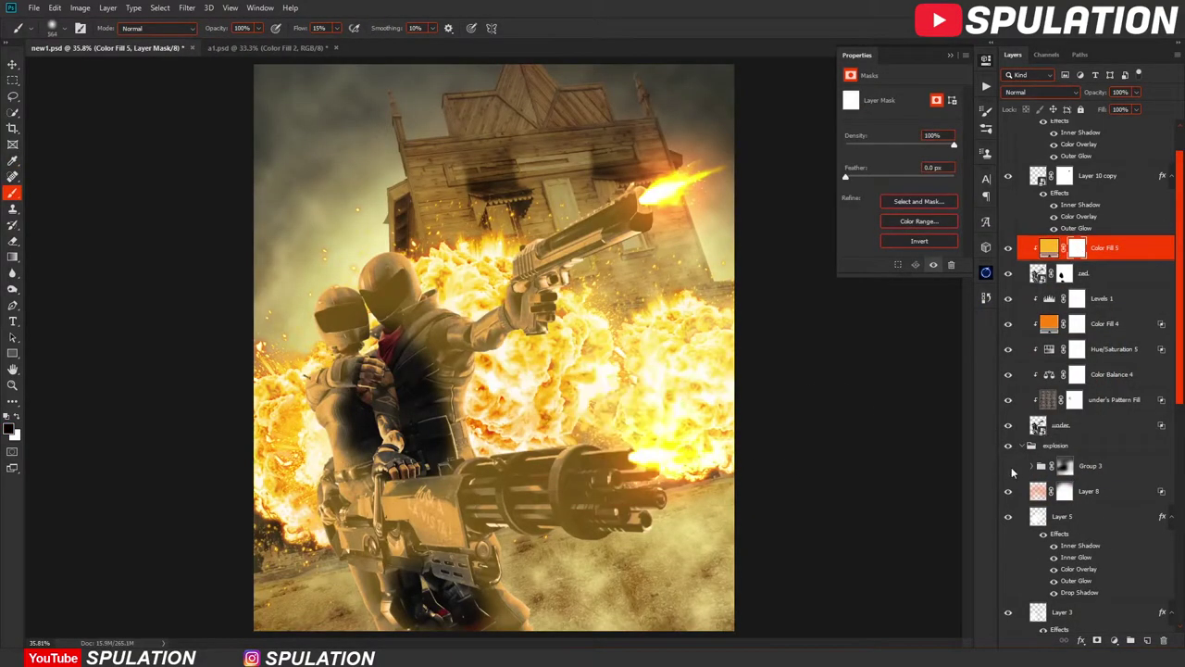
scroll(498, 387, down, 2)
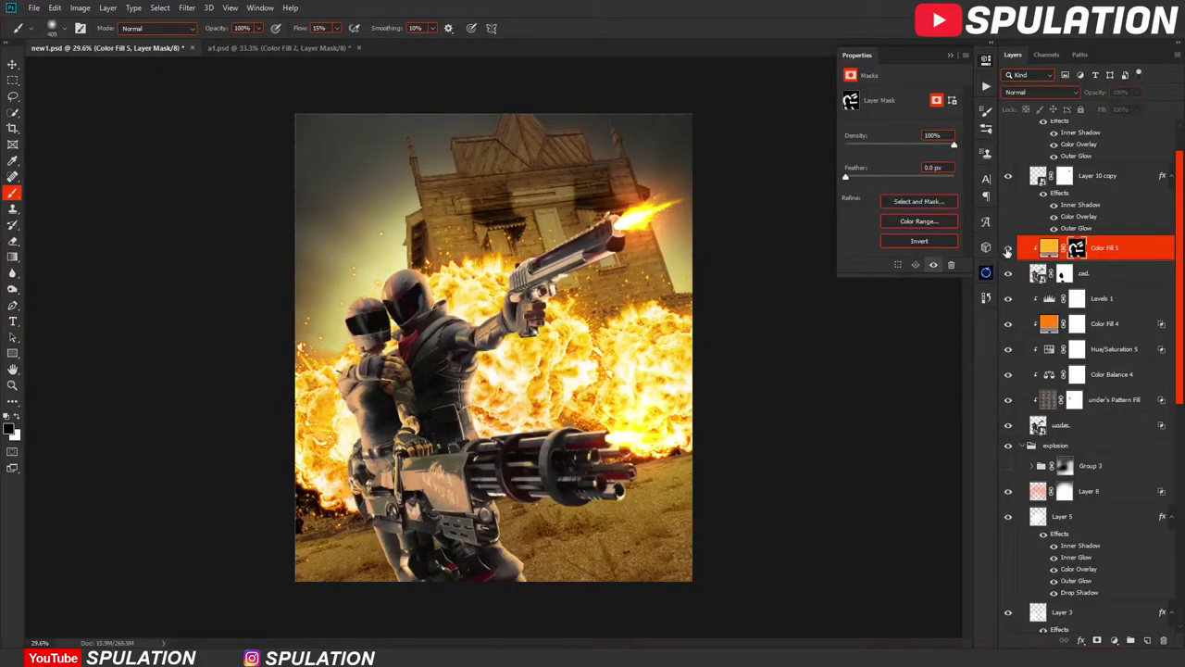
scroll(1181, 228, up, 1)
click(1127, 321)
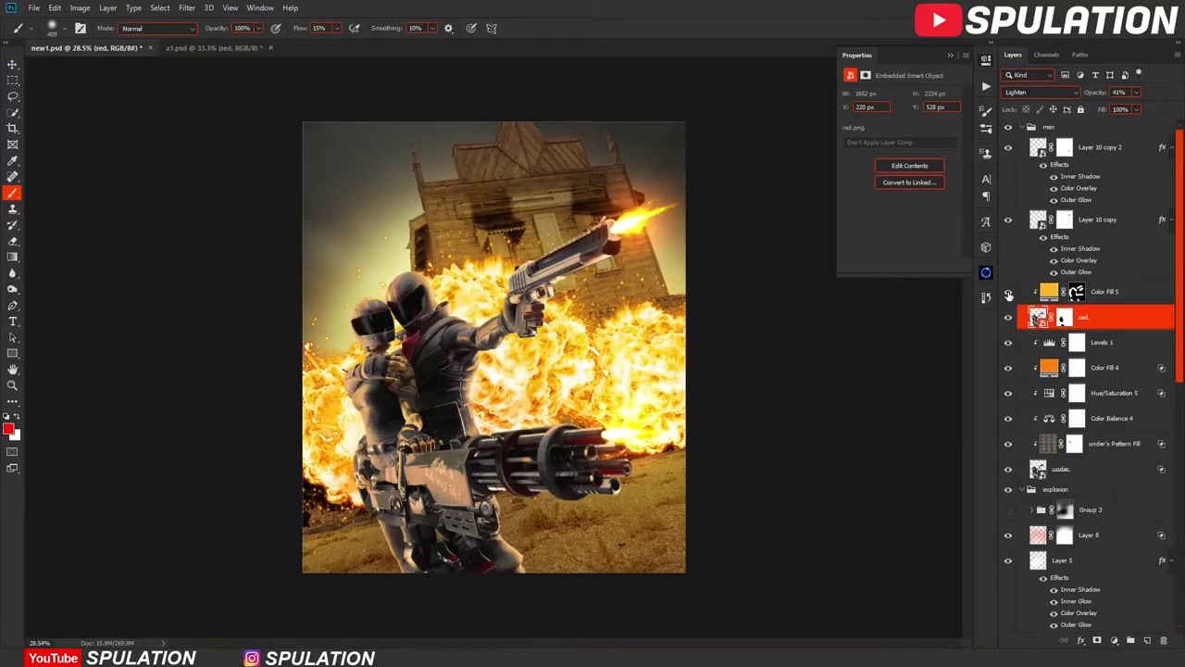
Create a new Linear Dodge (Add) layer and enlarge the brush for painting muzzle flames.
key(ctrl+shift+alt+n)
click(1037, 92)
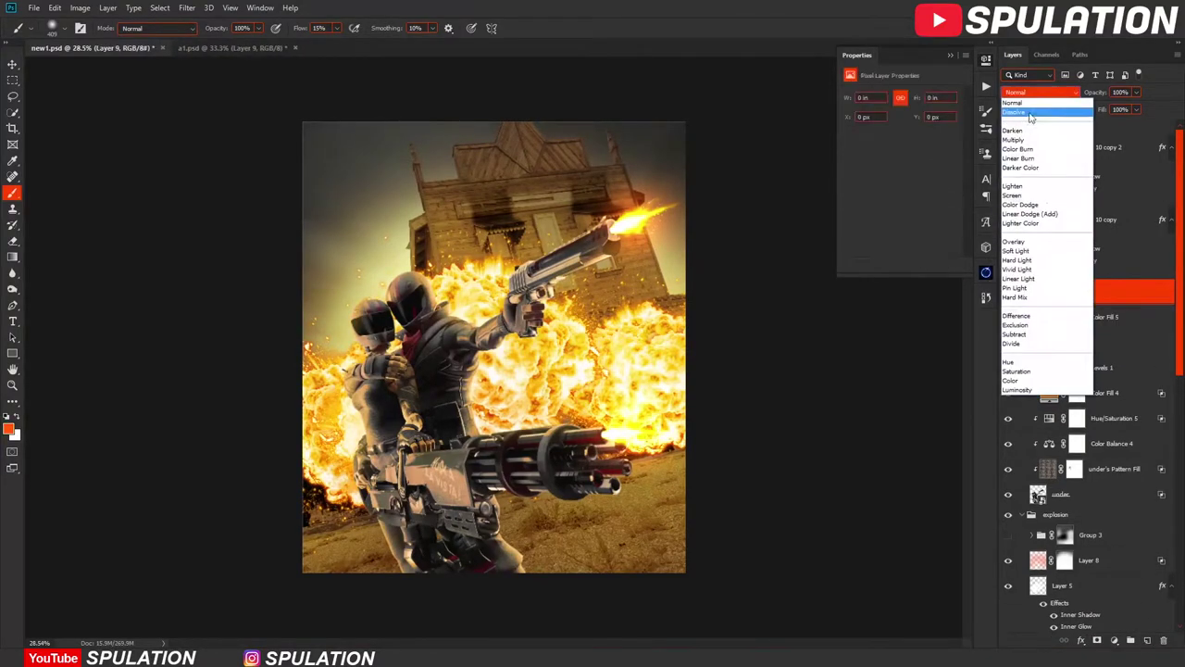
click(1029, 212)
key(bracketright)
key(bracketright)
key(bracketright)
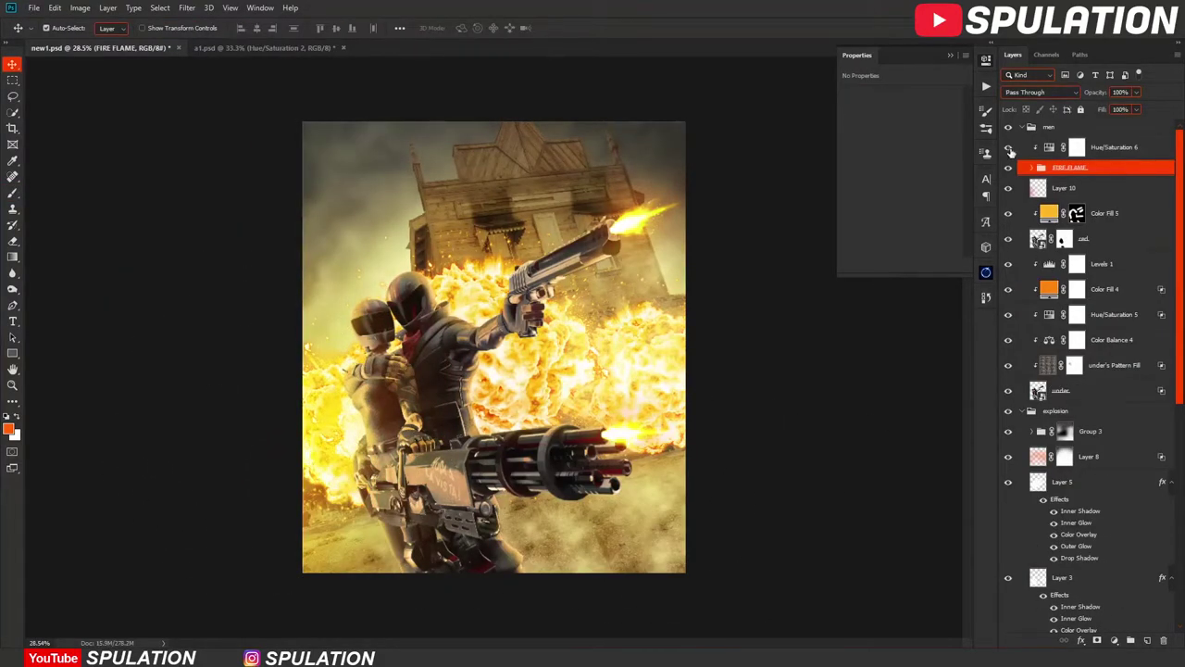
Toggle the FIRE FLAME group to compare, select Hue/Saturation 6, and collapse the men group.
click(1007, 167)
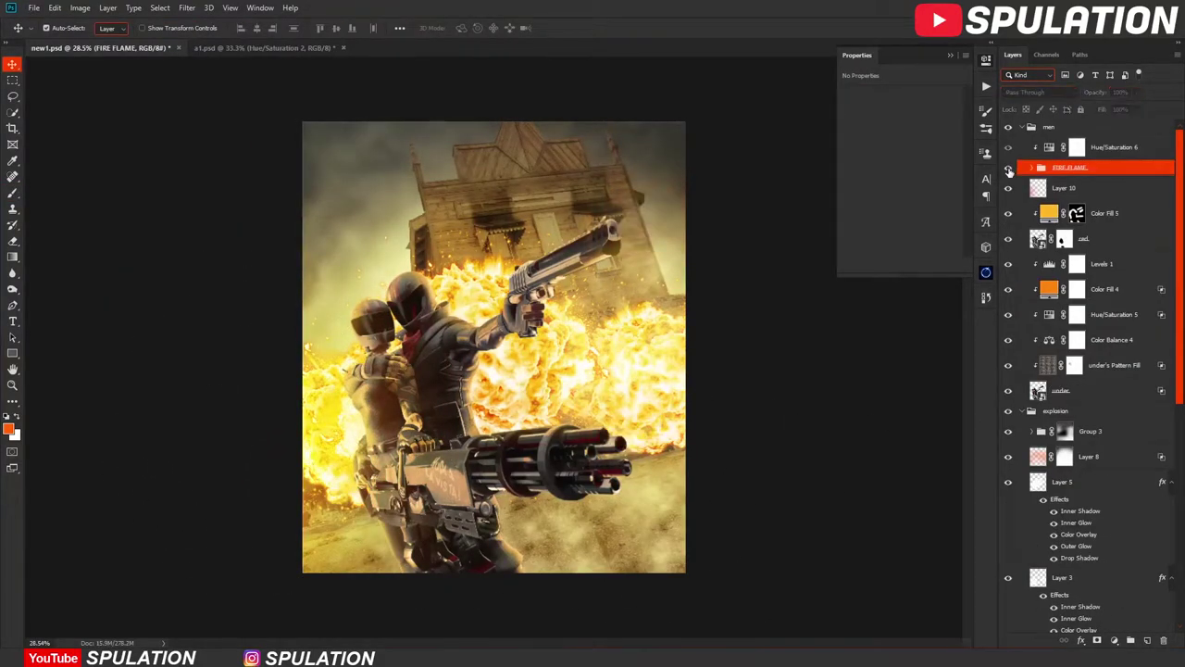
click(1008, 168)
click(1023, 148)
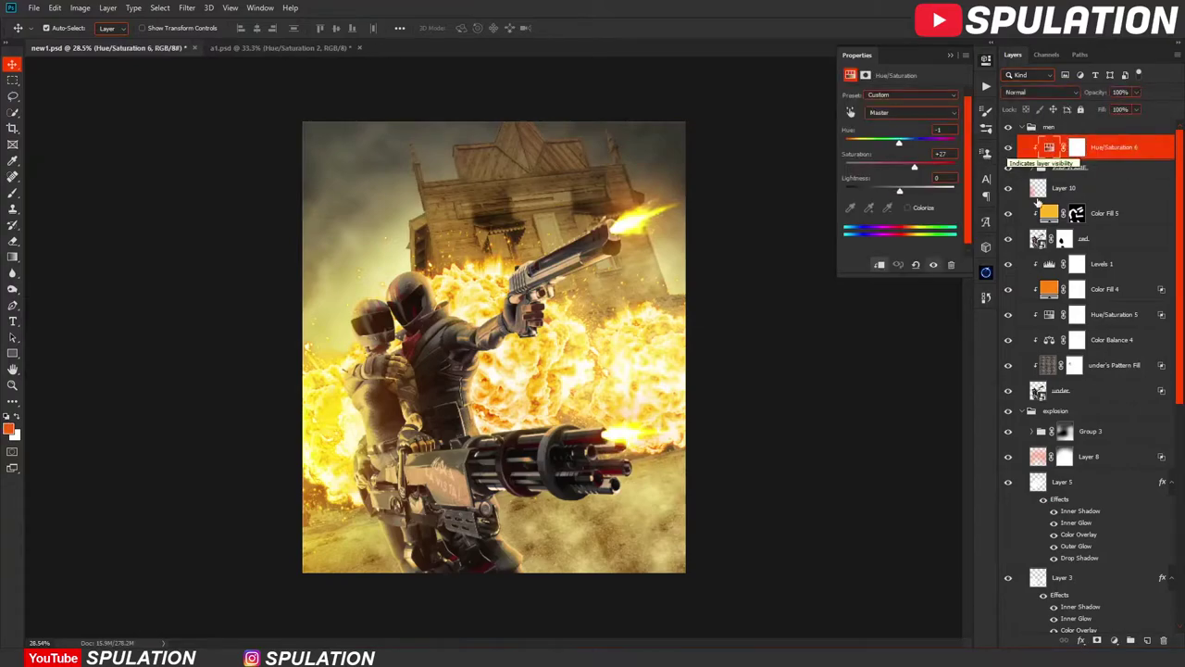
click(1030, 128)
Add a top colorized Hue/Saturation layer: Hue 37, Saturation 83, Lightness +19.
click(1114, 640)
click(1138, 472)
drag(899, 139, 915, 139)
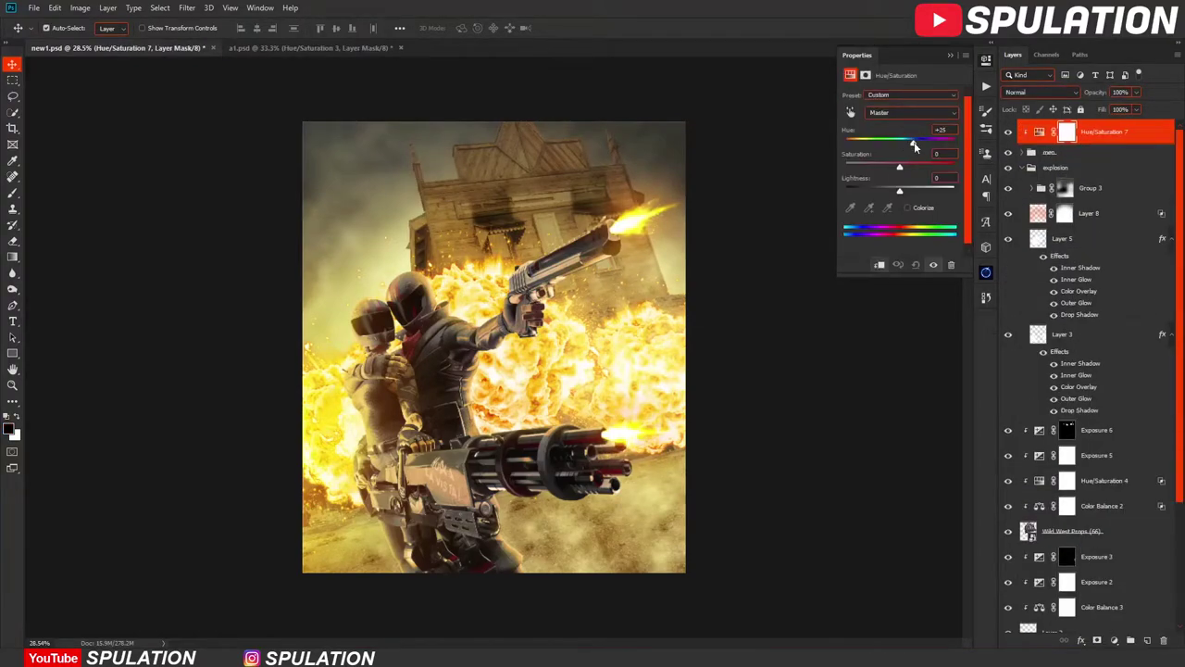
click(909, 208)
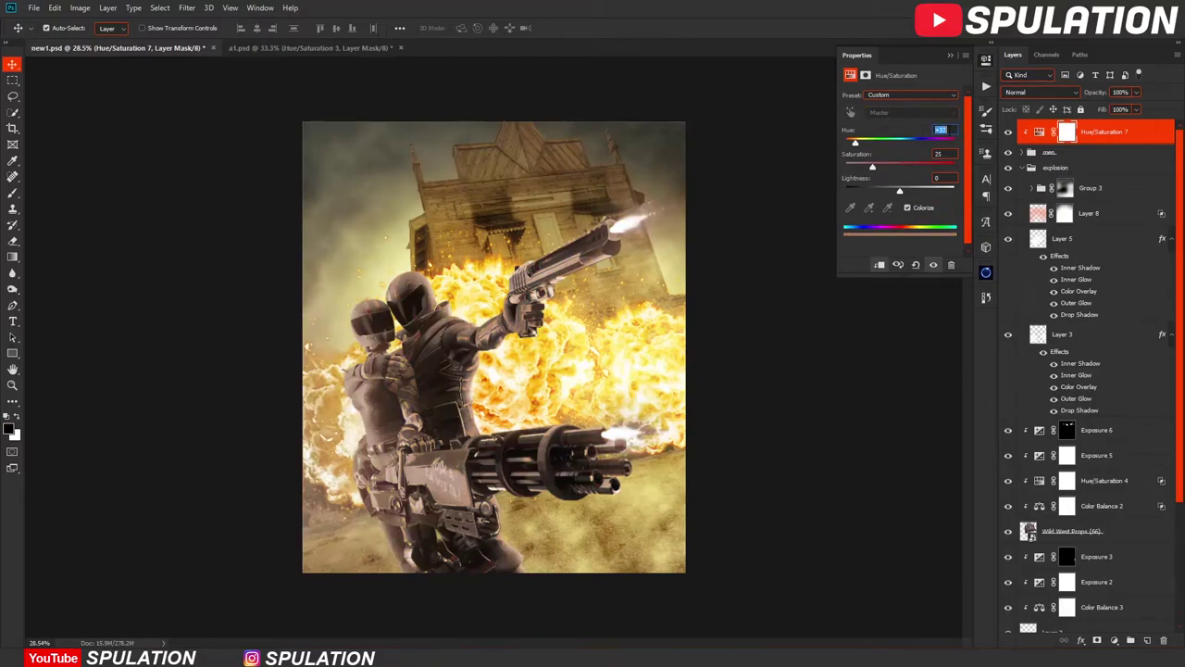
drag(935, 171, 936, 168)
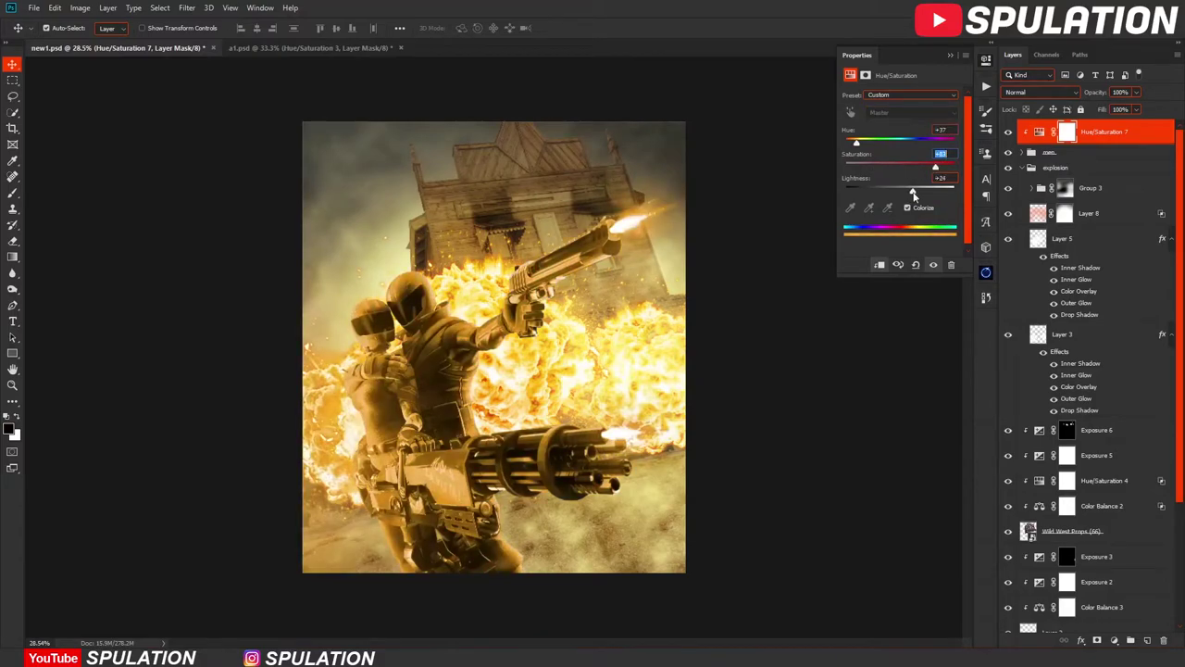
double_click(1147, 137)
key(Escape)
Duplicate the golden tint layer and adjust the original's Blend If settings.
key(ctrl+j)
click(1143, 159)
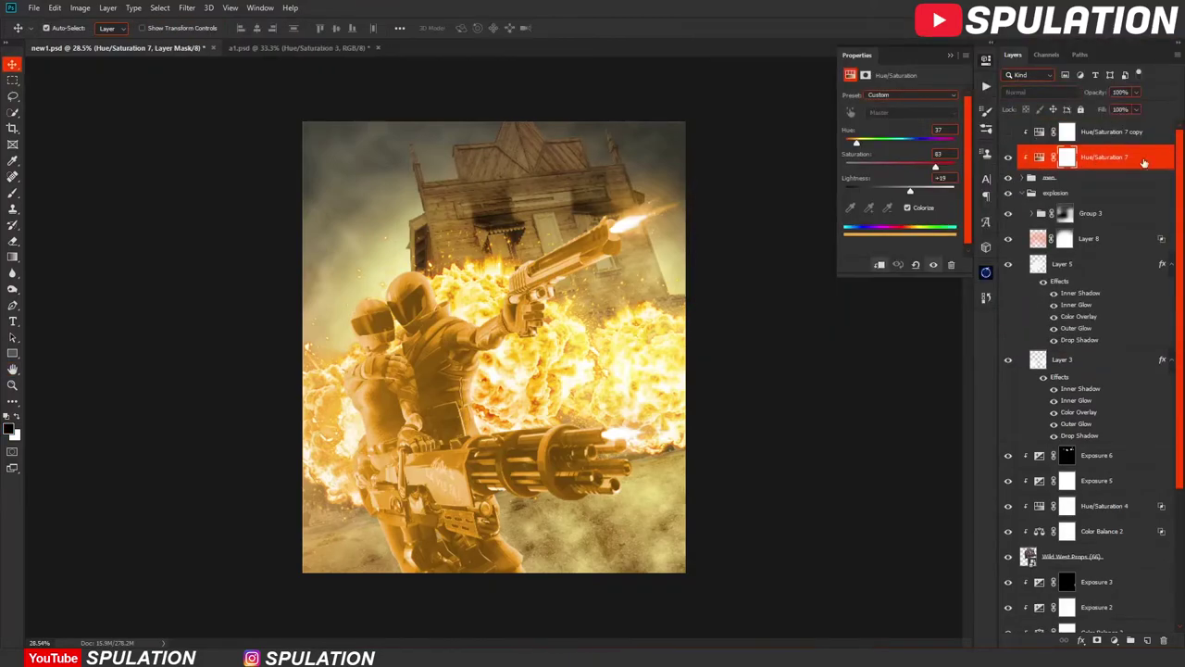
double_click(1143, 159)
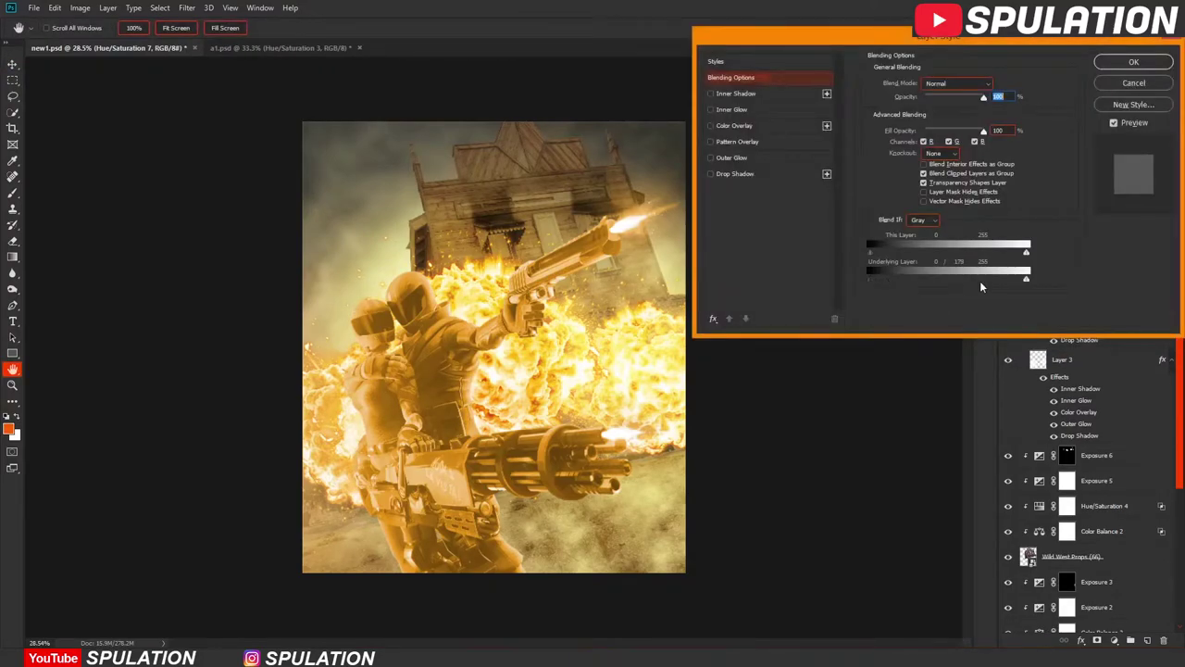
click(1131, 62)
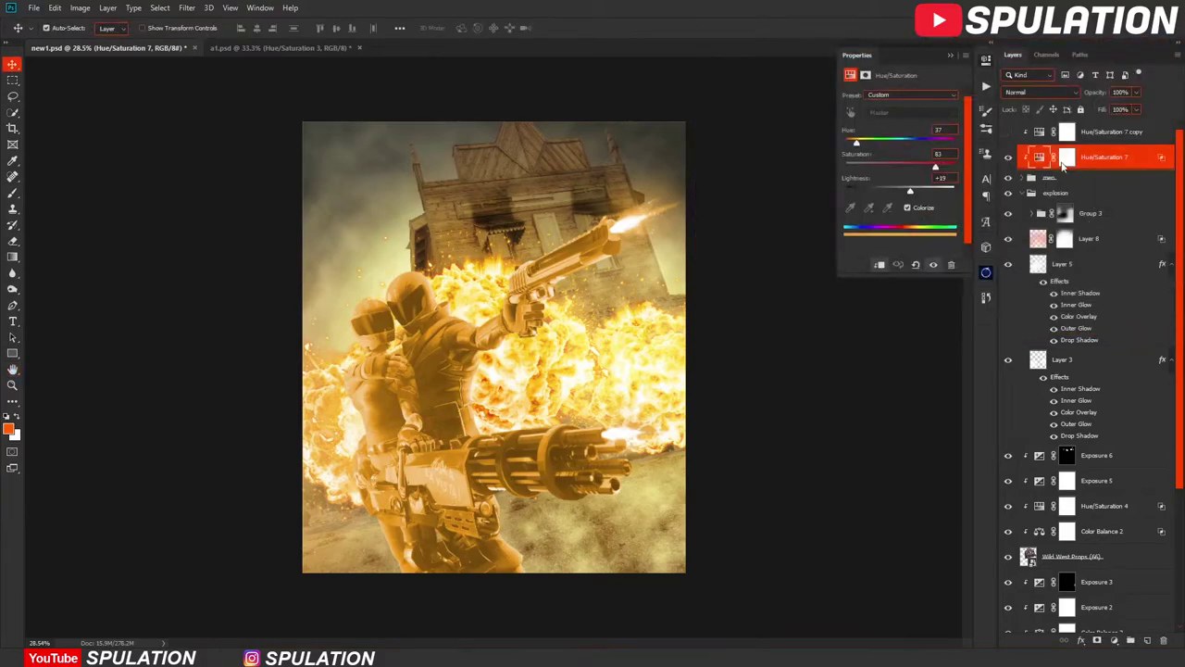
Paint black on the tint copy's mask to restore the soldier's natural body colours.
double_click(1144, 132)
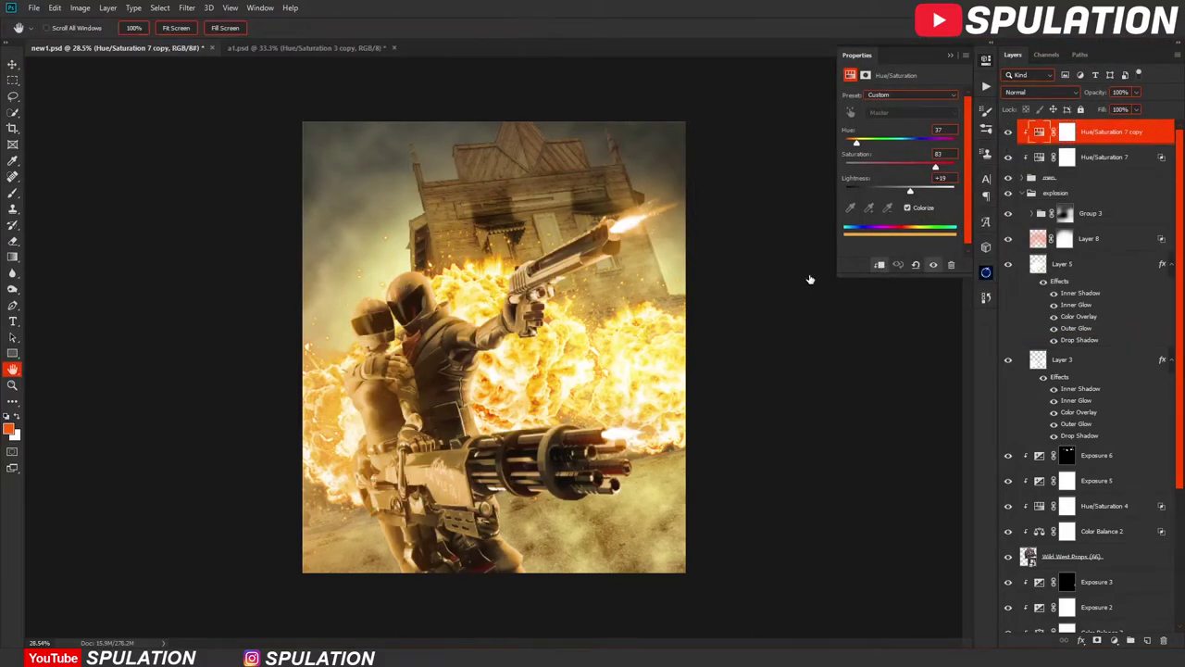
key(Escape)
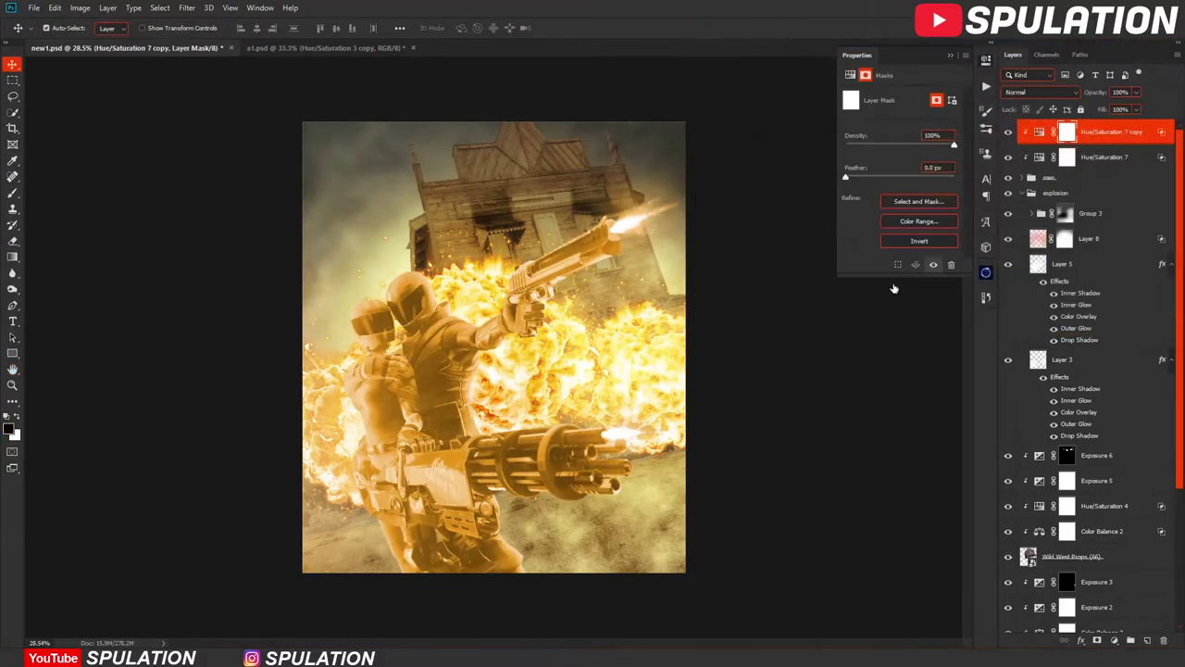
key(b)
mouse_move(473, 375)
mouse_down()
mouse_move(456, 481)
mouse_move(512, 427)
mouse_up()
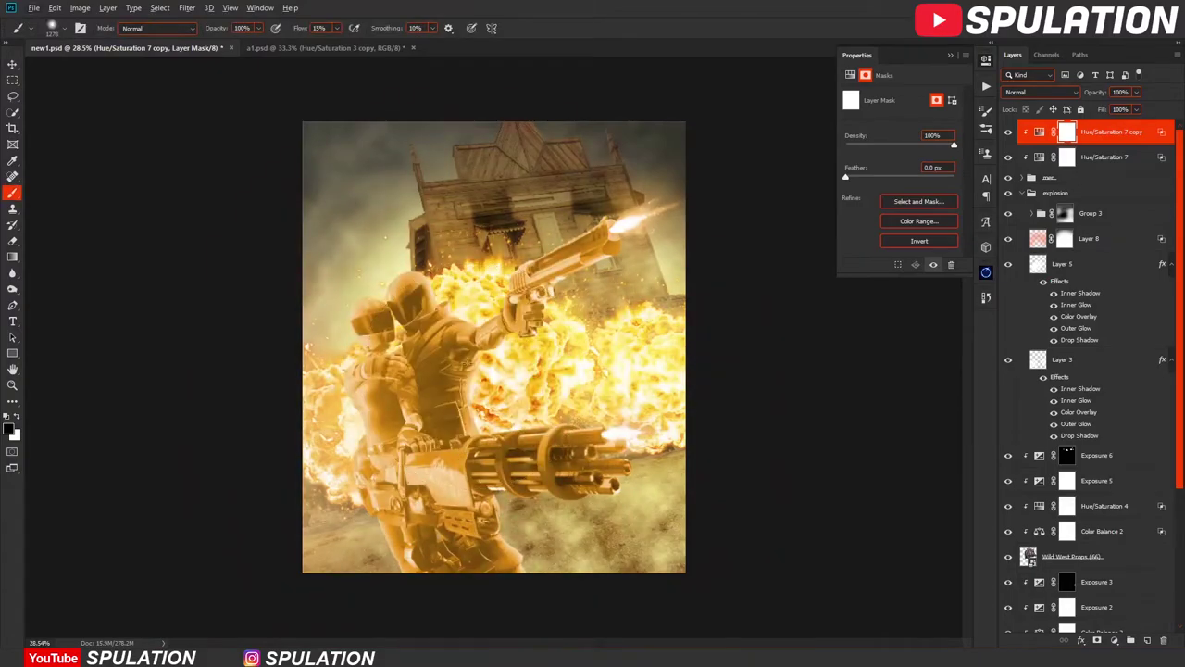
drag(497, 483, 444, 415)
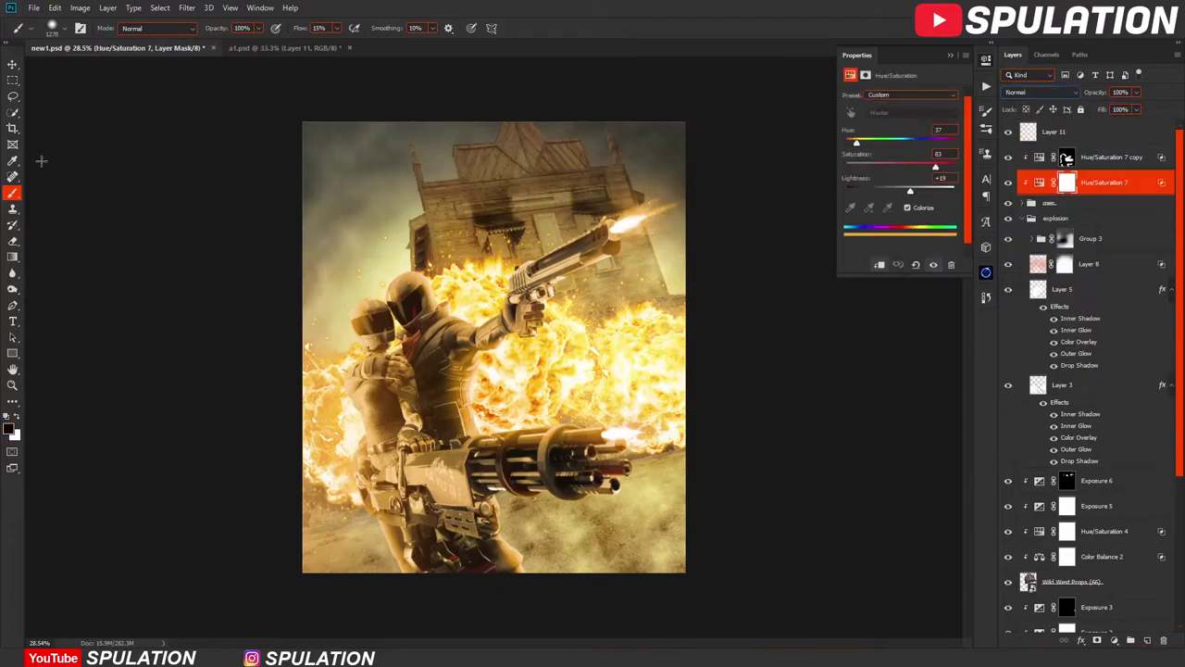
Reset and swap the paint colours, then try a pale warm yellow foreground in the Color Picker.
key(Caps_Lock)
key(x)
click(10, 422)
drag(971, 419, 970, 406)
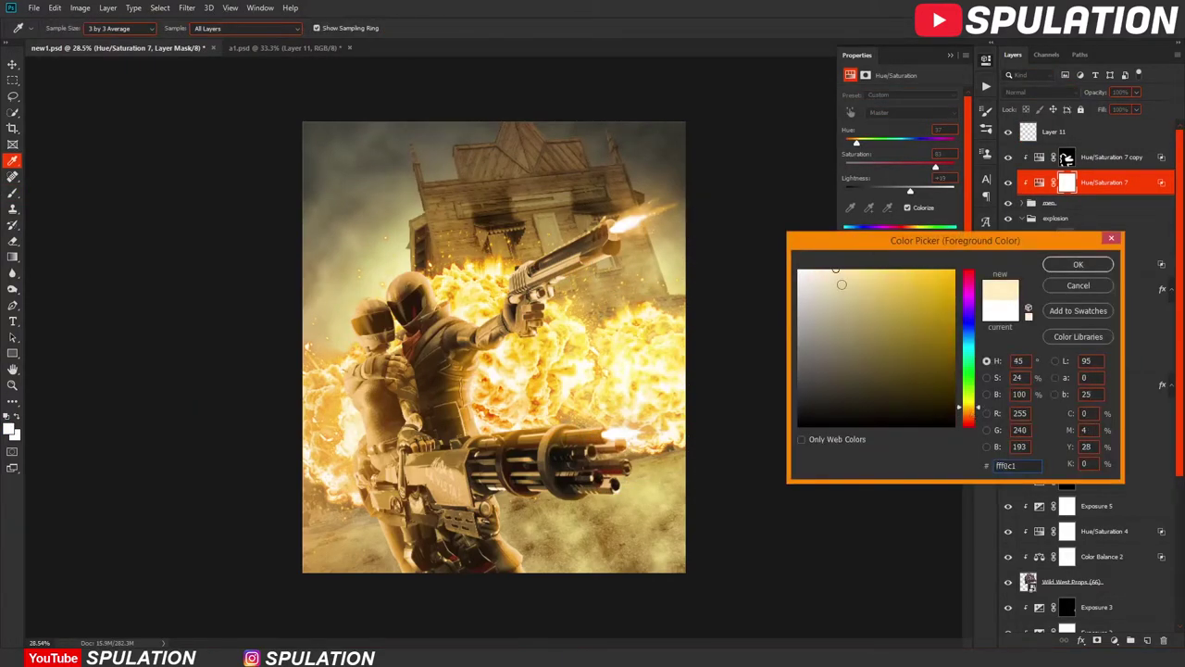
key(Escape)
Select Layer 11 and stamp all visible layers into a new merged top layer.
click(1152, 134)
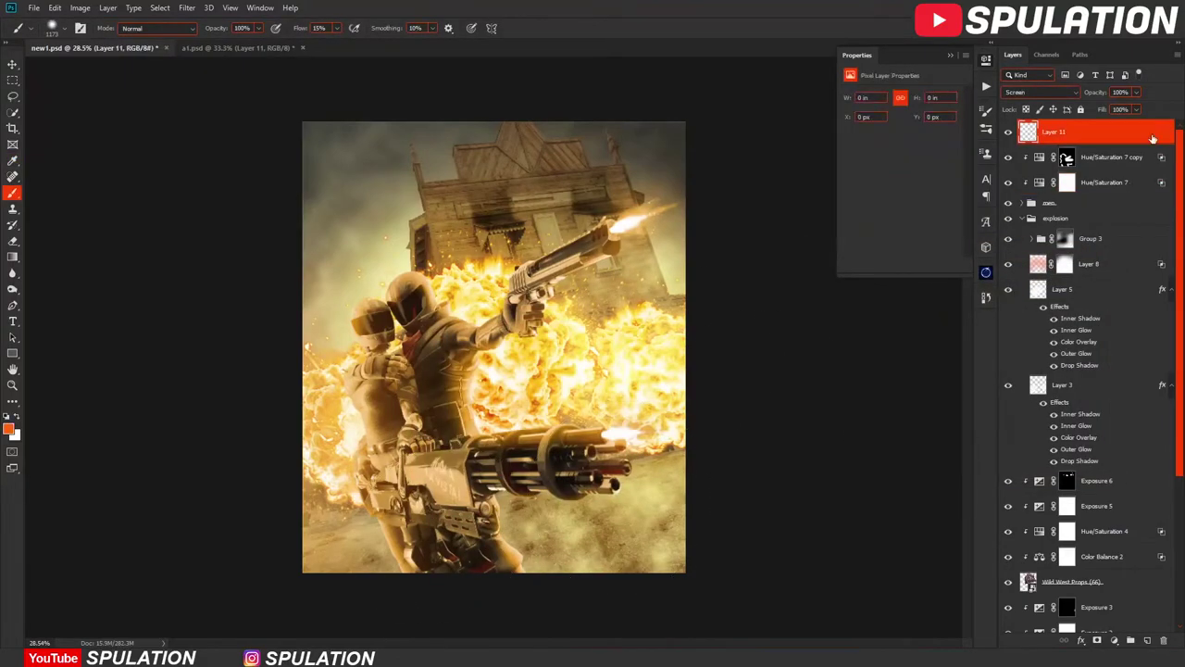
key(b)
key(ctrl+shift+alt+e)
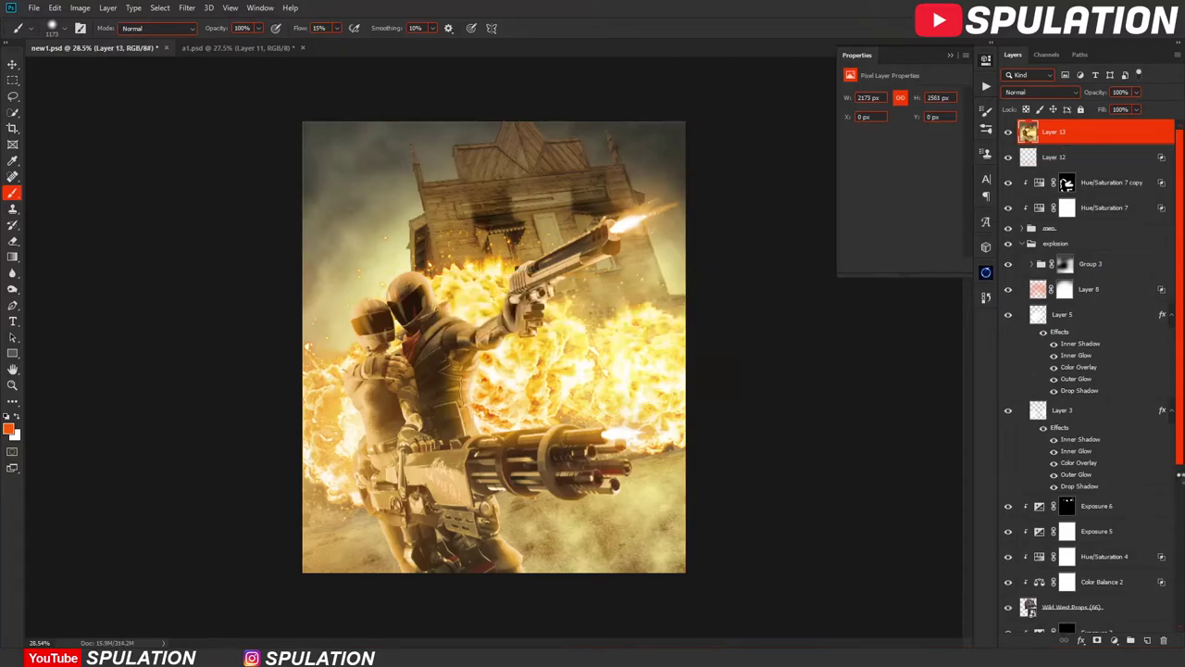
key(ctrl+e)
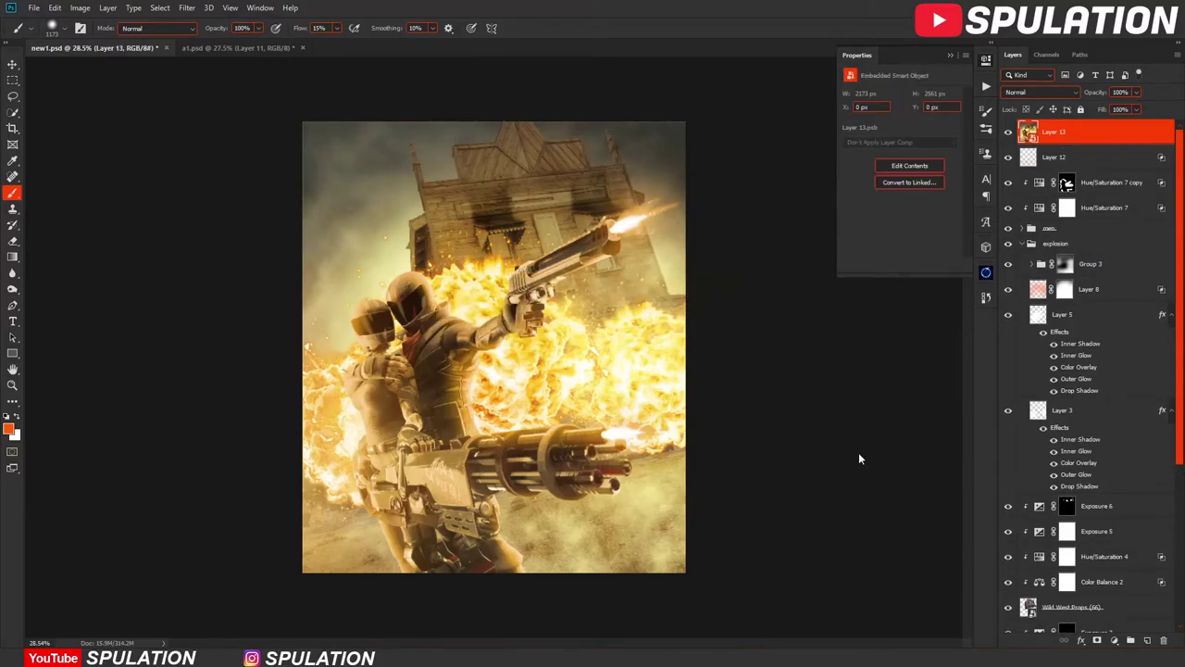
Apply a darkening edge vignette to the merged layer in the Camera Raw Filter.
key(ctrl+shift+a)
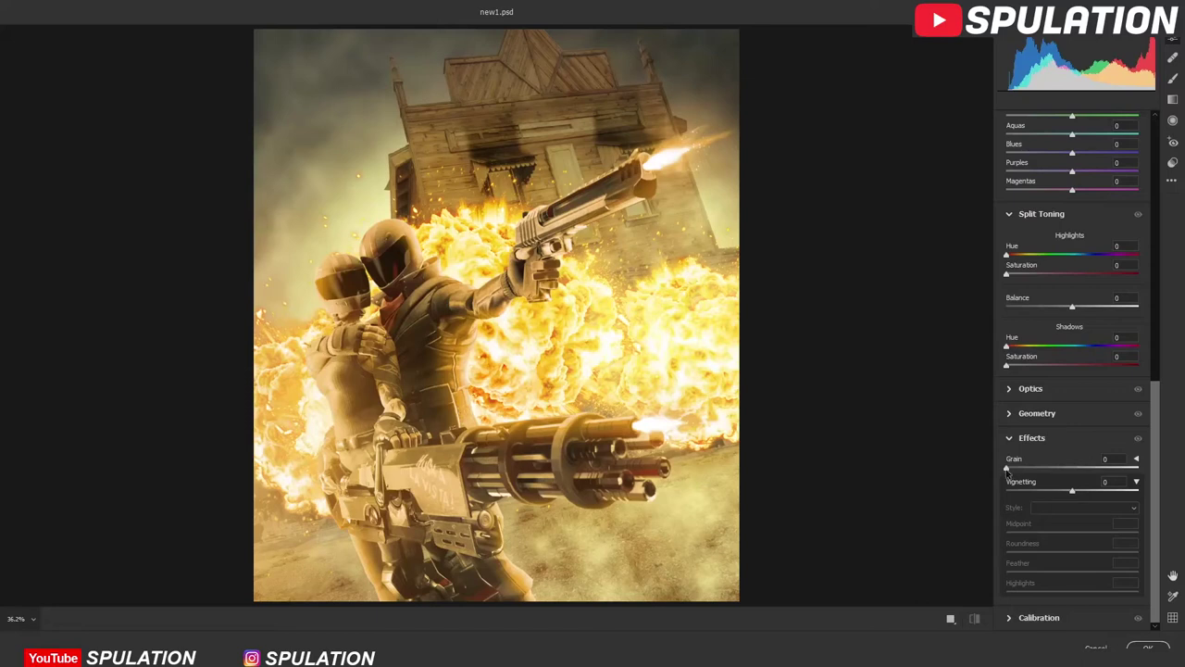
drag(1072, 493, 1057, 495)
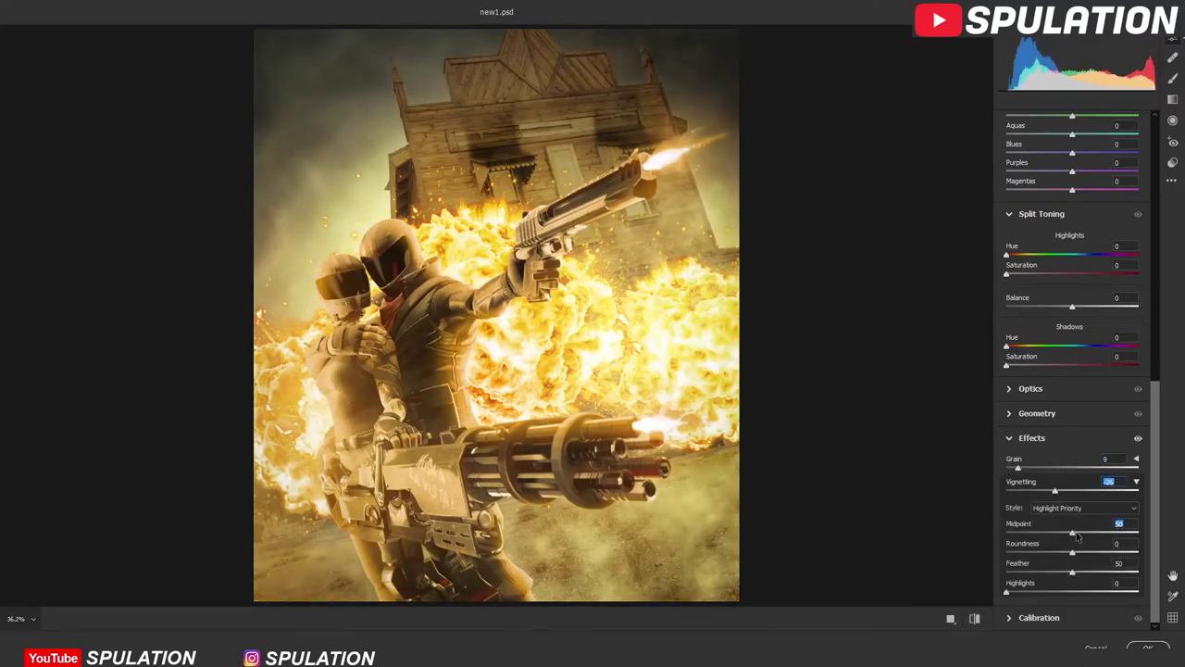